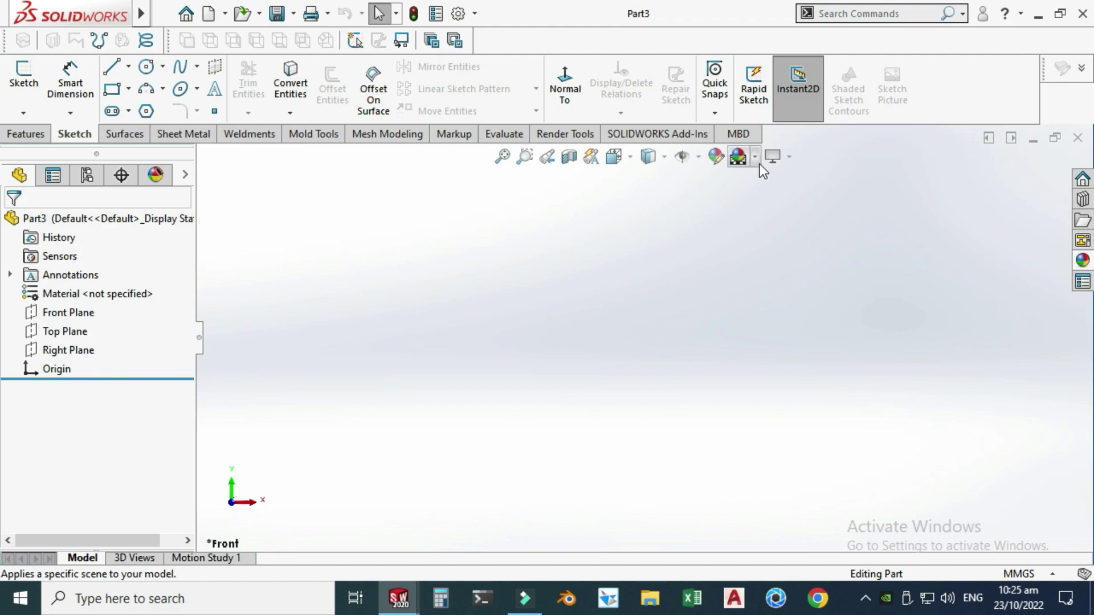
Step: Set the viewport scene to Plain White and check the document's unit system
left_click(755, 157)
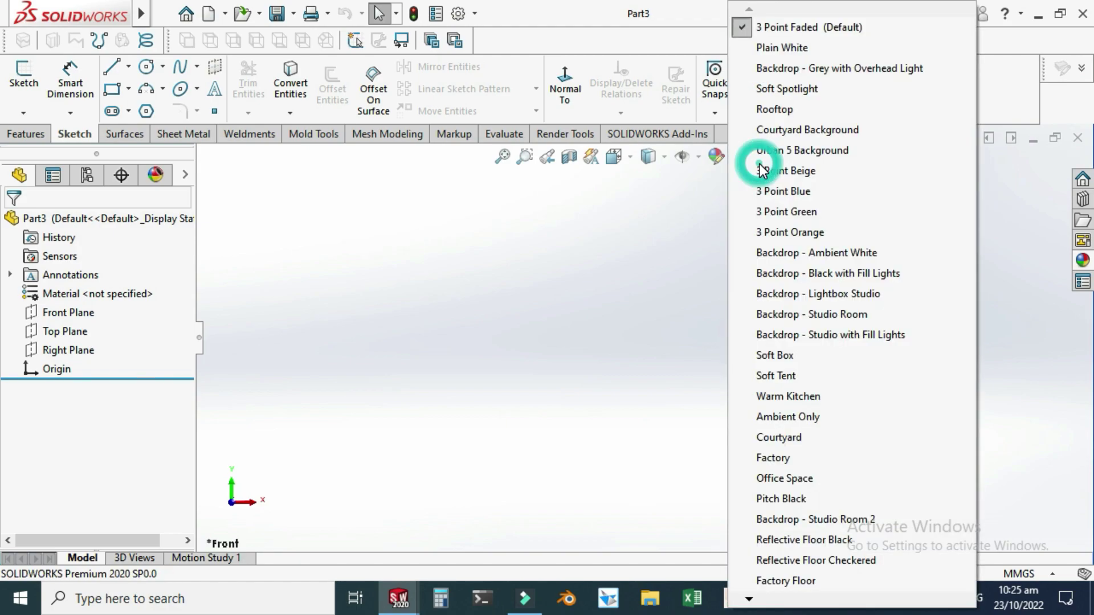
left_click(789, 48)
left_click(1017, 574)
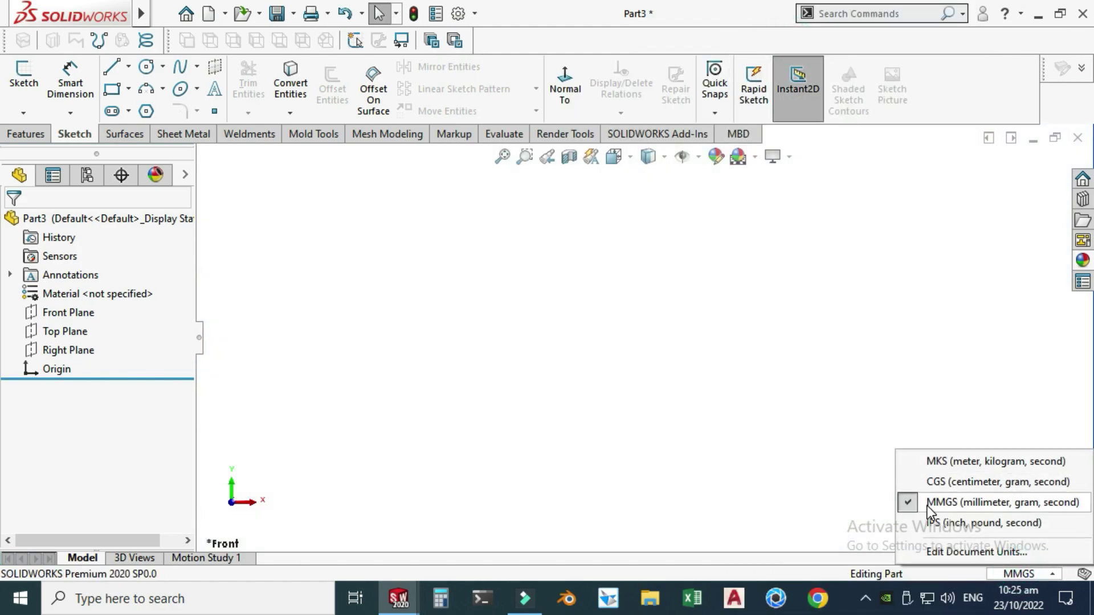
left_click(934, 330)
Step: Sketch a circle about 153 mm in diameter on the Top Plane, centred on the origin
key("ctrl+5")
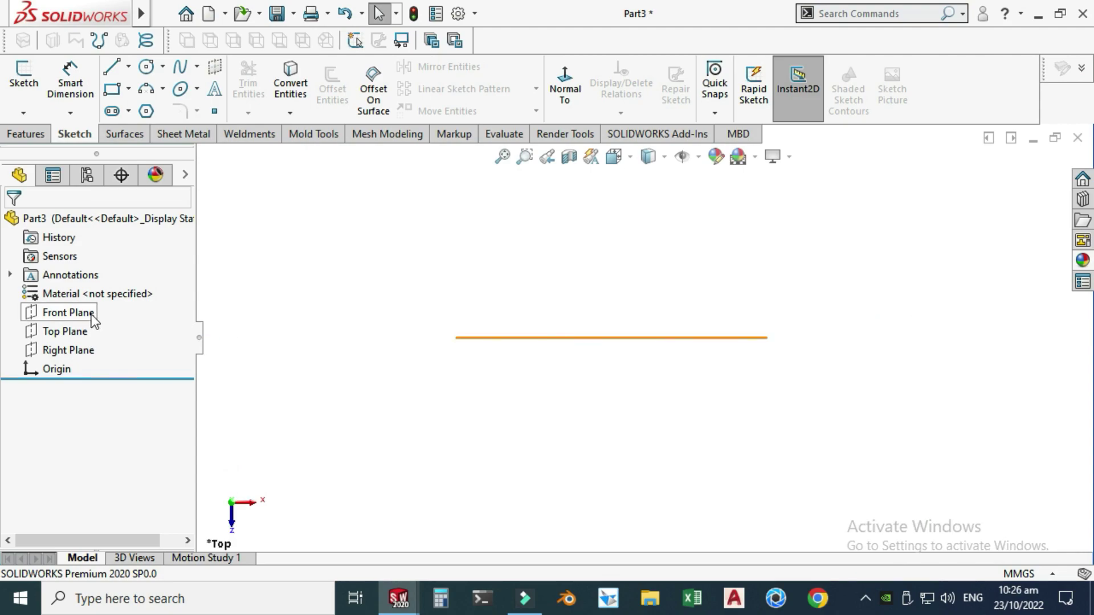
left_click(88, 330)
left_click(94, 306)
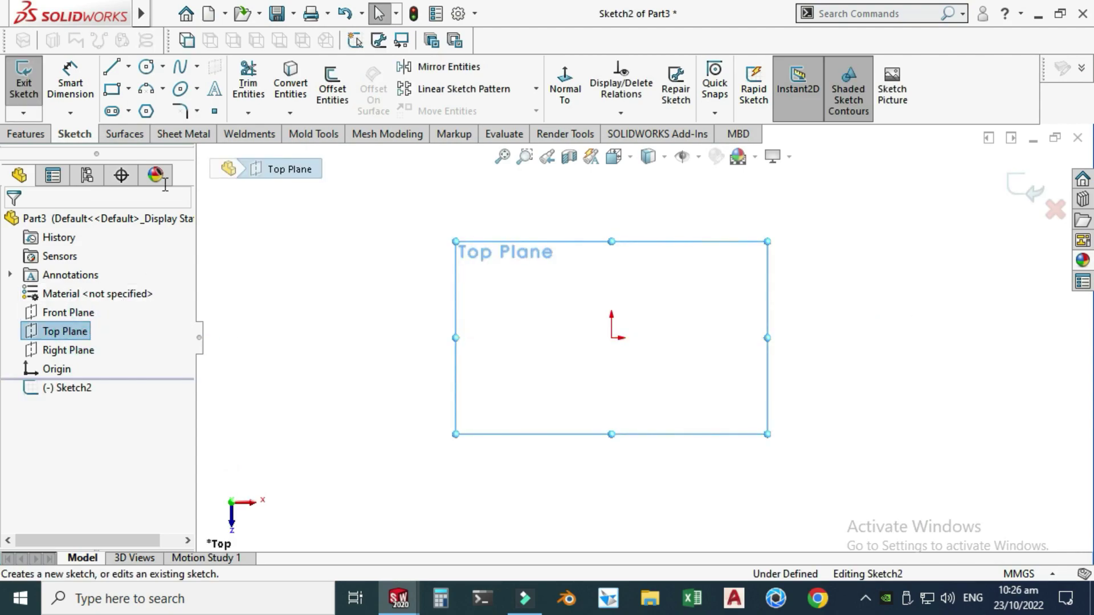
left_click(144, 68)
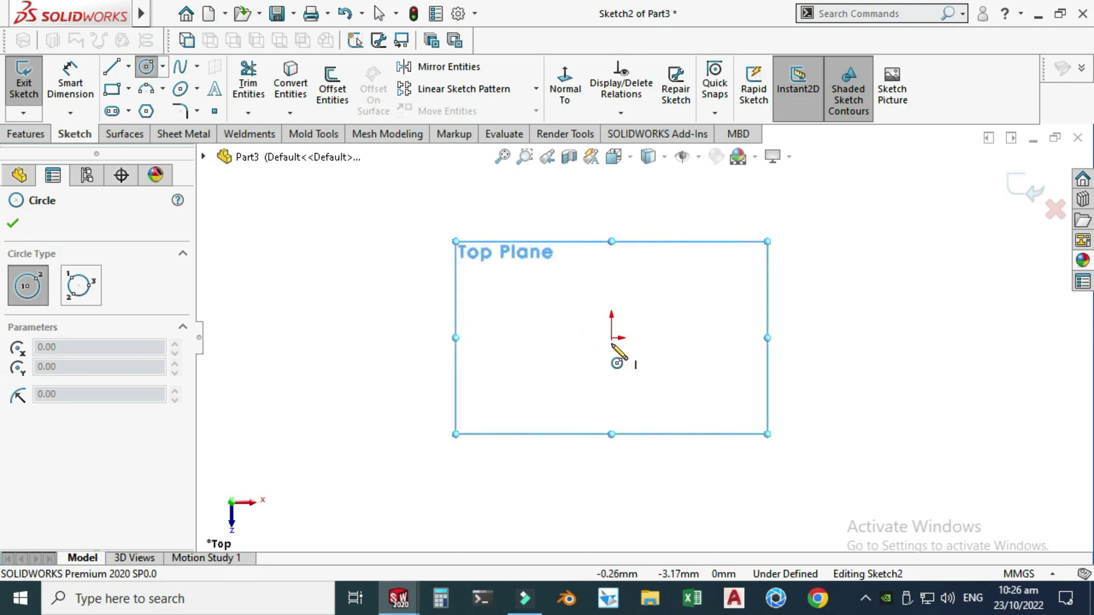
left_click_drag(610, 337, 496, 407)
key("Escape")
Step: Dimension the circle's diameter as 60 mm
left_click(71, 87)
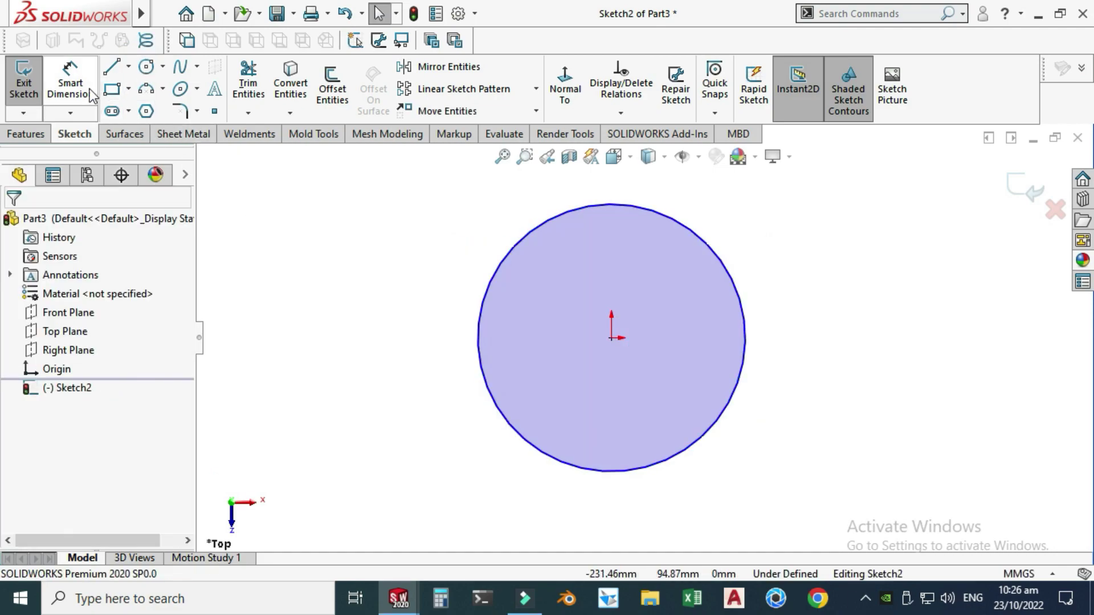
left_click(738, 396)
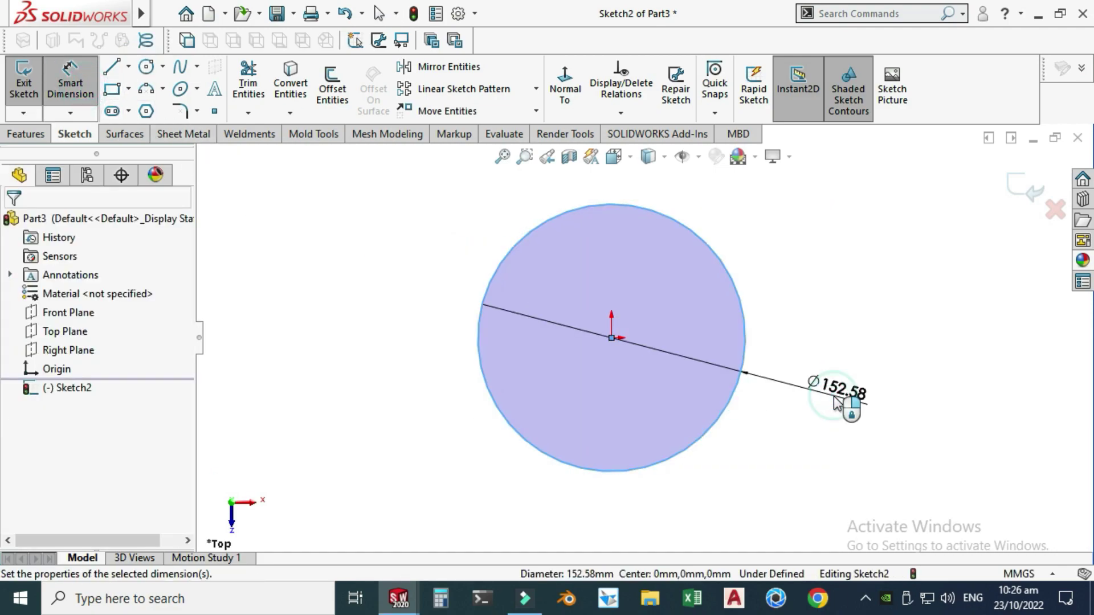
left_click(835, 397)
type("60")
key("Return")
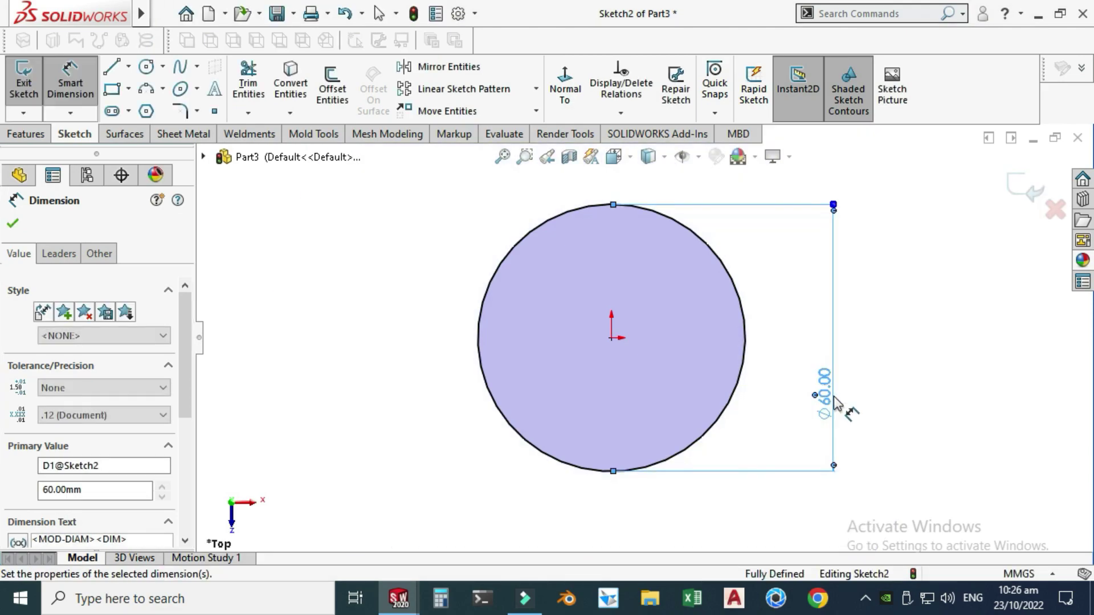
key("Escape")
Step: Extrude the circle 100 mm as a boss using the Mid Plane end condition
right_click(848, 302)
mouse_move(860, 274)
left_click(695, 335)
mouse_move(698, 336)
left_mouse_down()
mouse_move(706, 287)
mouse_move(684, 274)
left_mouse_up()
left_click(26, 134)
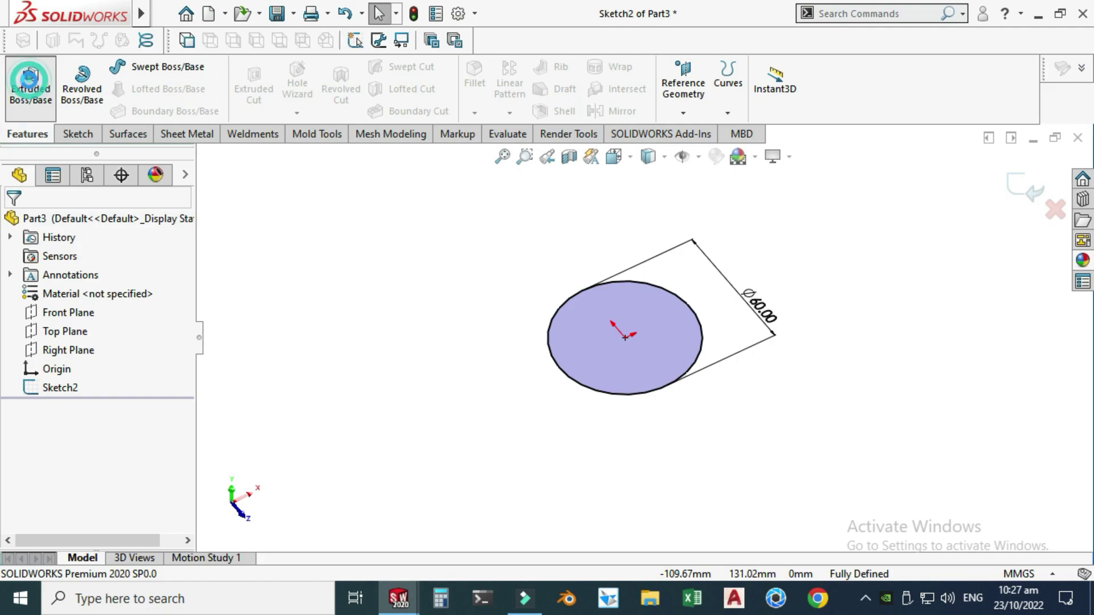
left_click(35, 85)
left_click(93, 326)
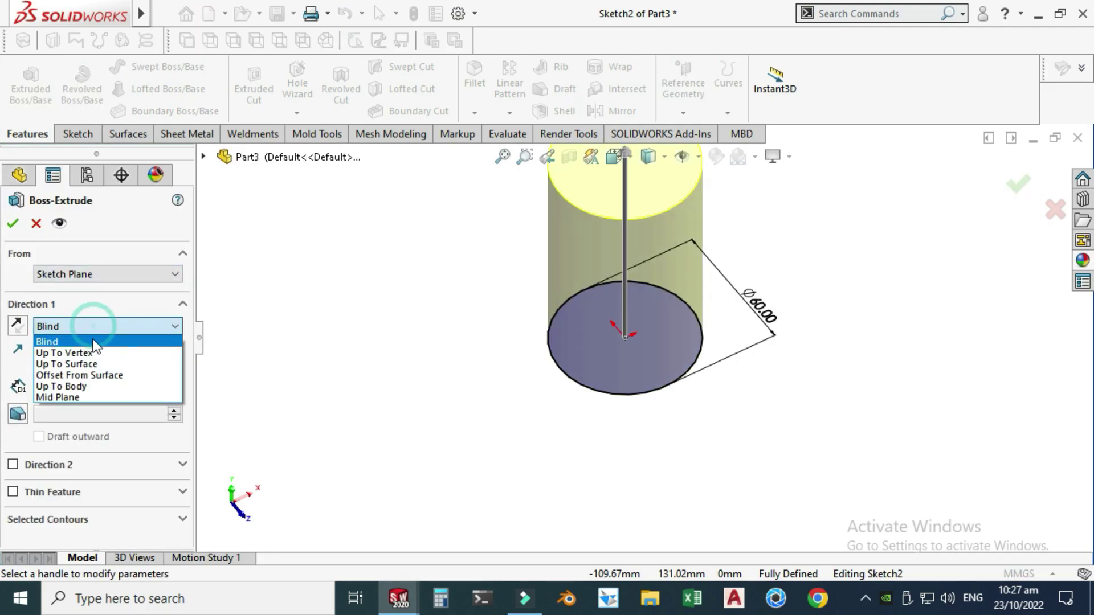
left_click(66, 397)
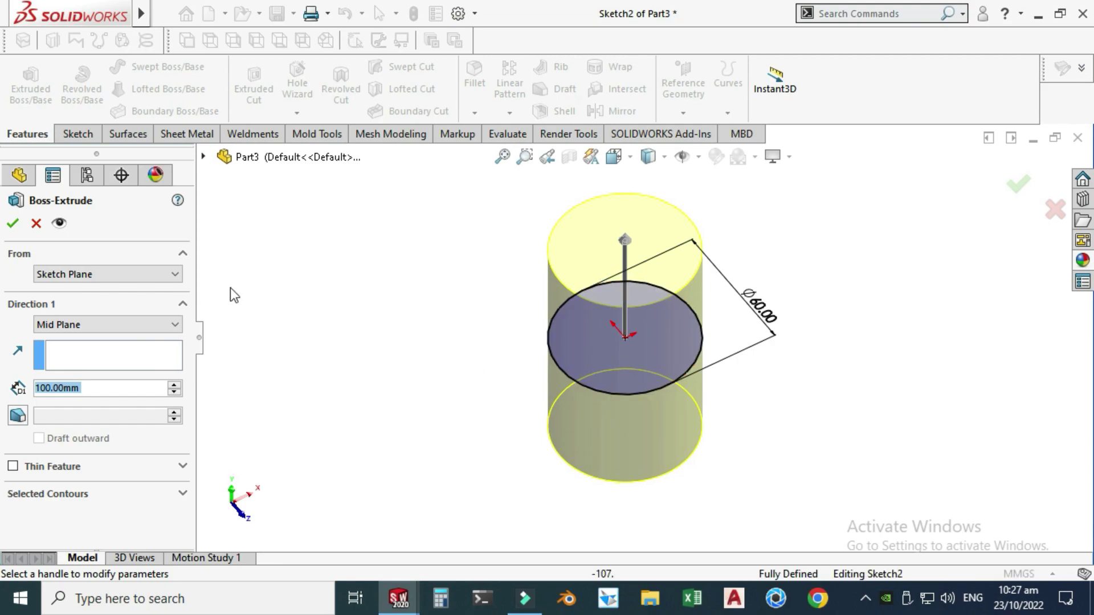
left_click(13, 223)
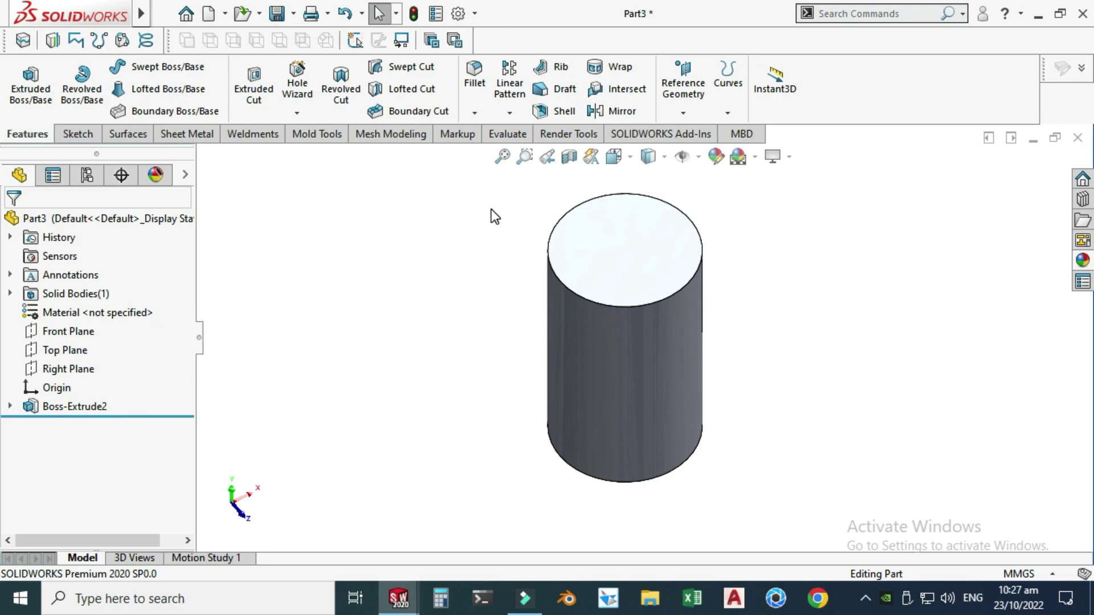
Step: Create a reference plane tangent to the cylinder's curved face and perpendicular to the Front Plane
left_click(681, 110)
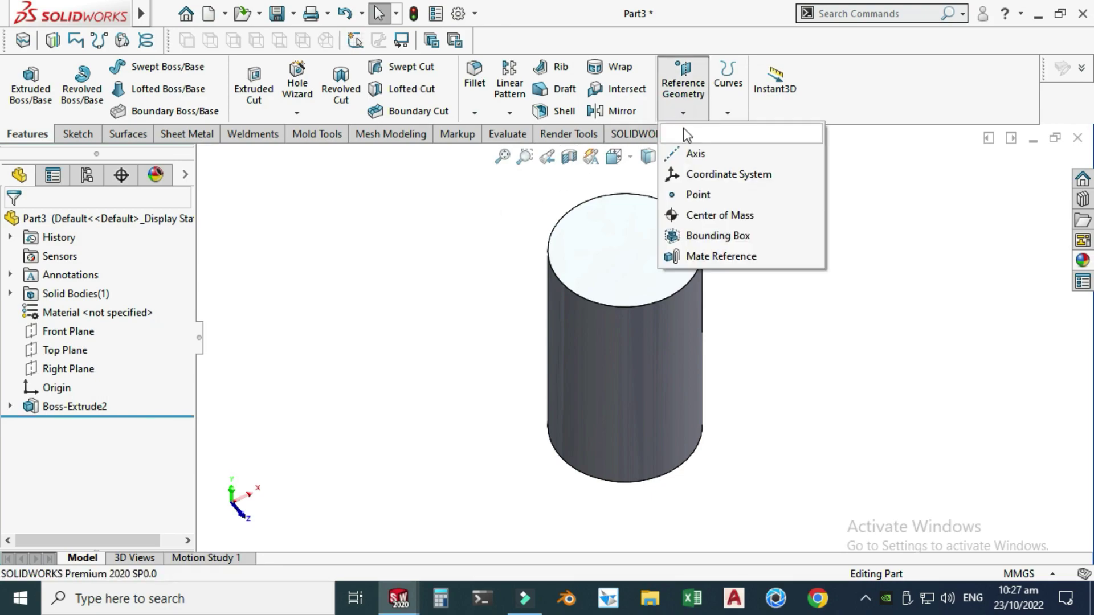
left_click(693, 139)
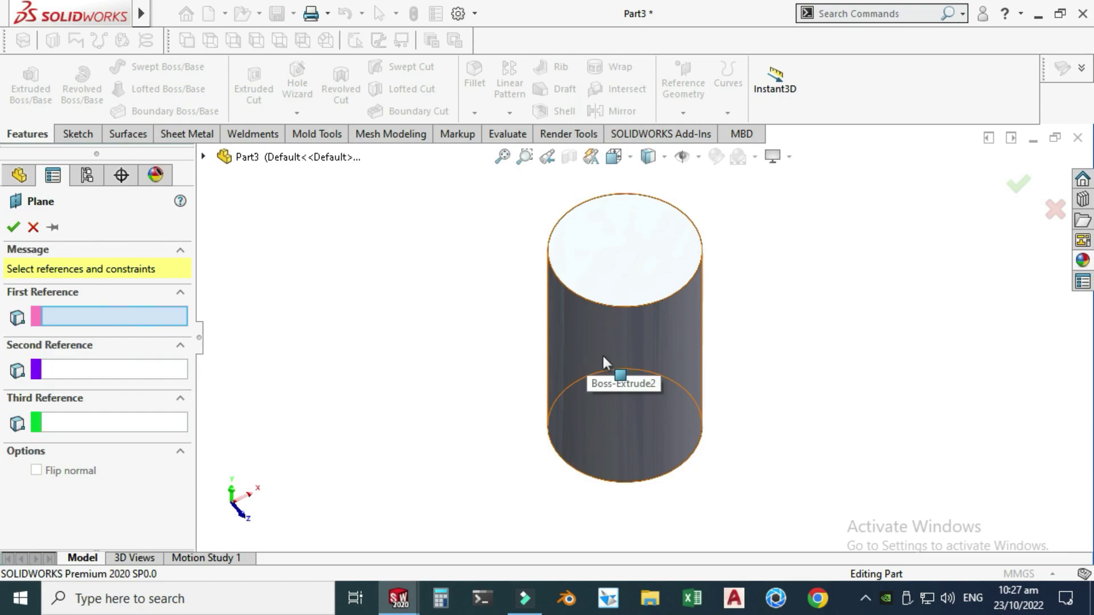
left_click(576, 340)
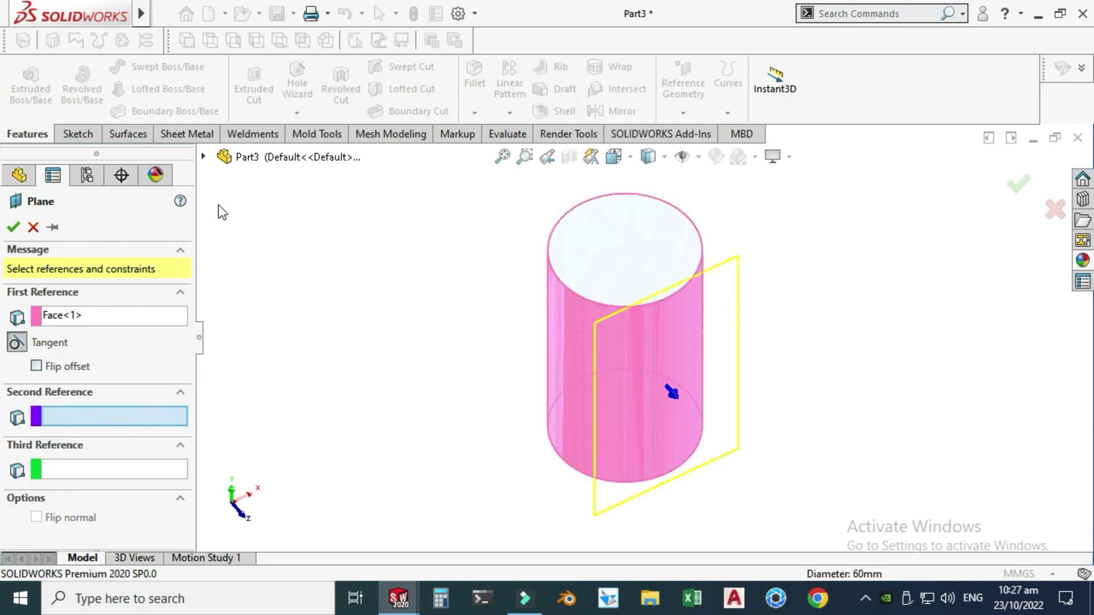
left_click(204, 157)
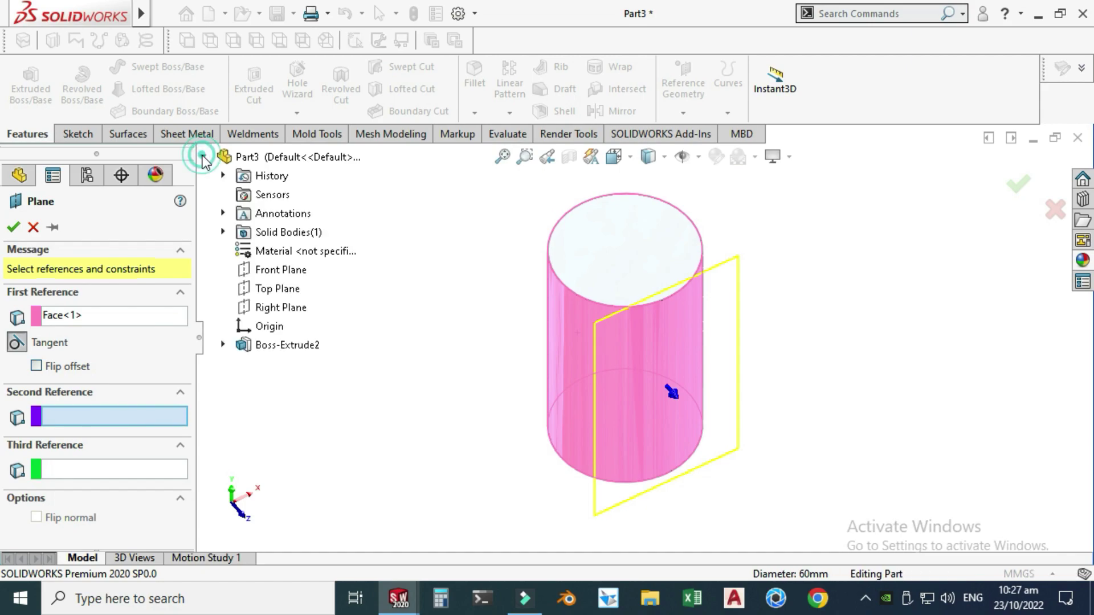
left_click(281, 271)
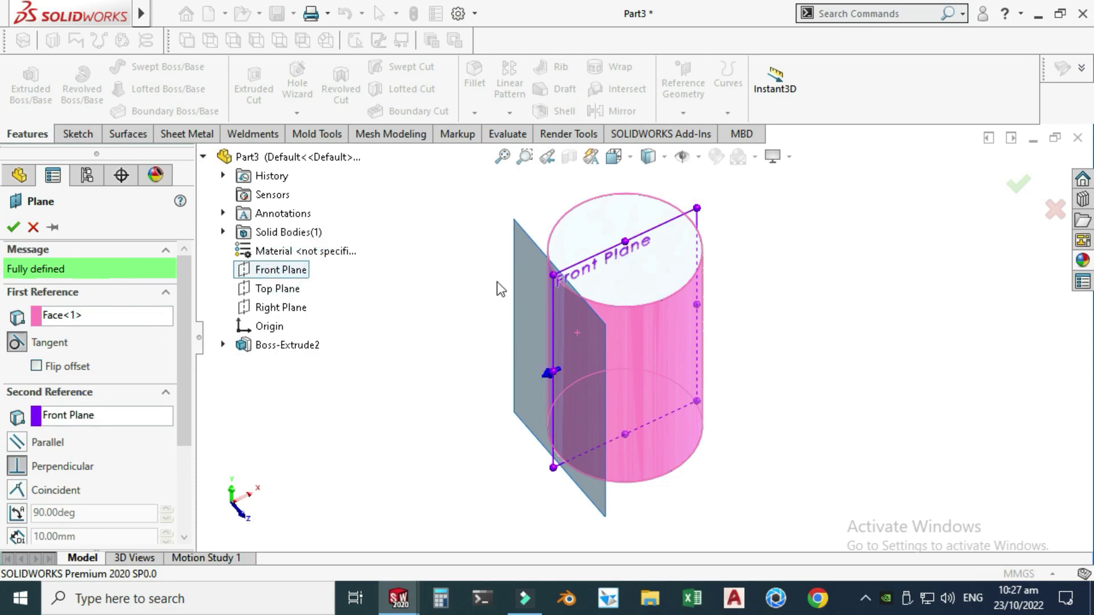
left_click(13, 226)
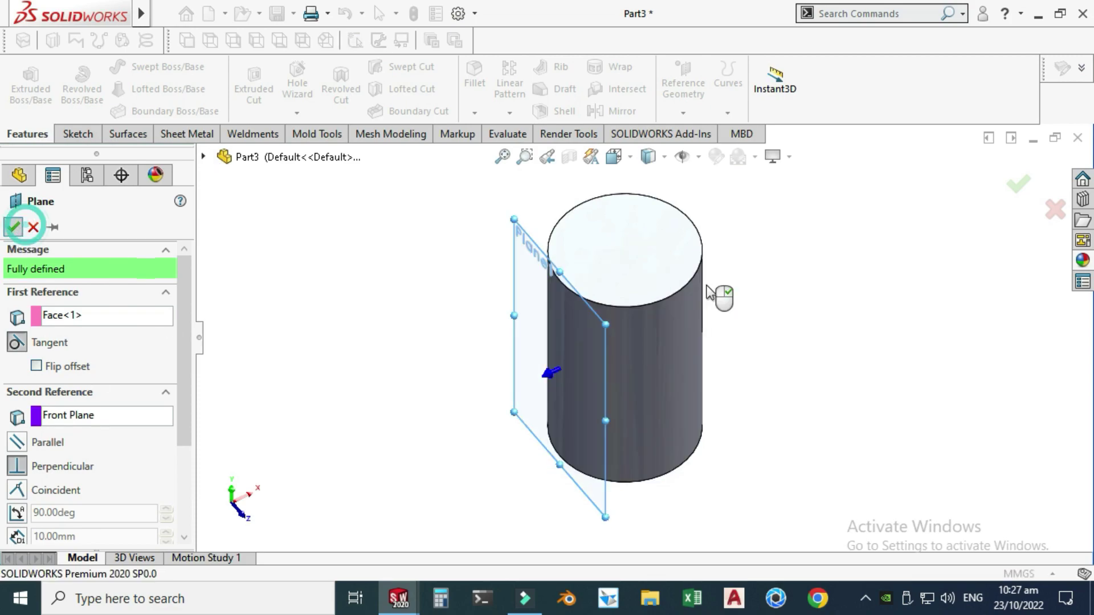
Step: Open a new sketch on the tangent reference plane, viewed normal to it
right_click(815, 226)
left_click(843, 305)
left_click_drag(710, 357, 823, 300)
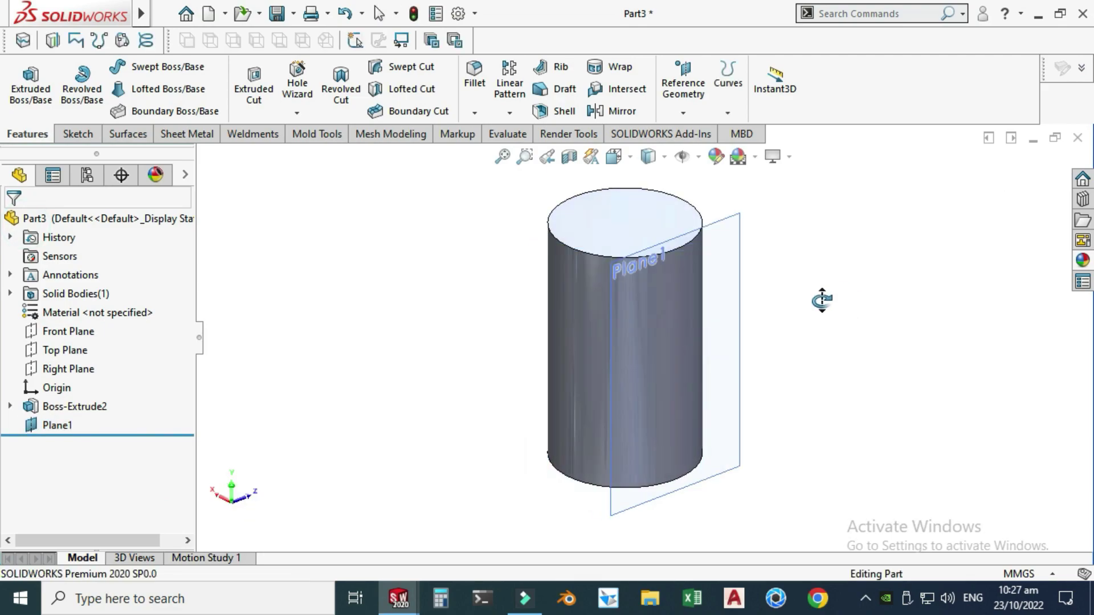
key("Escape")
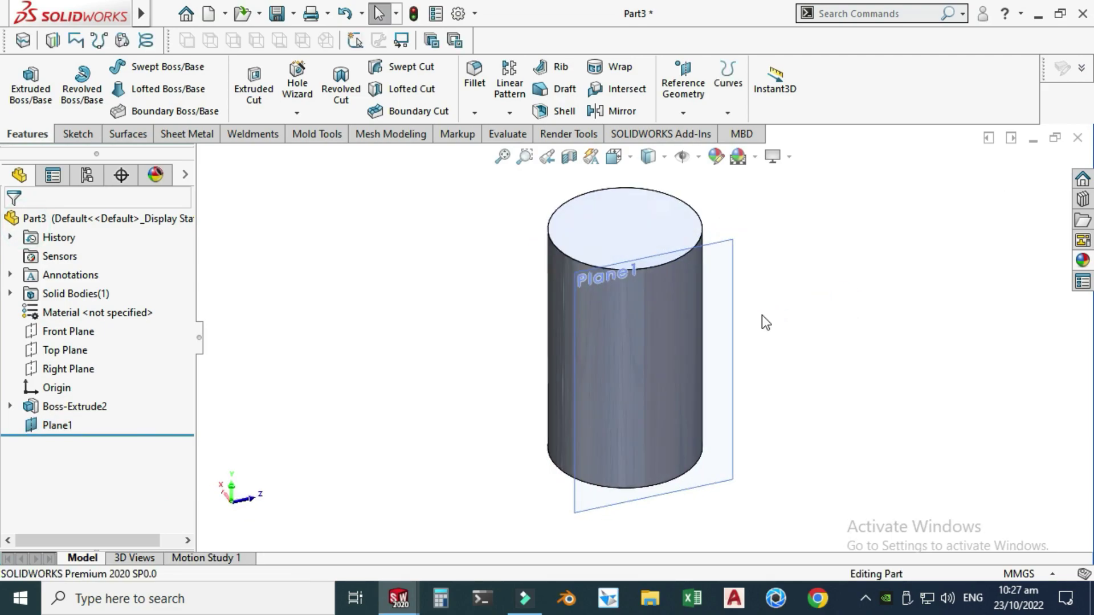
left_click(724, 285)
left_click(794, 234)
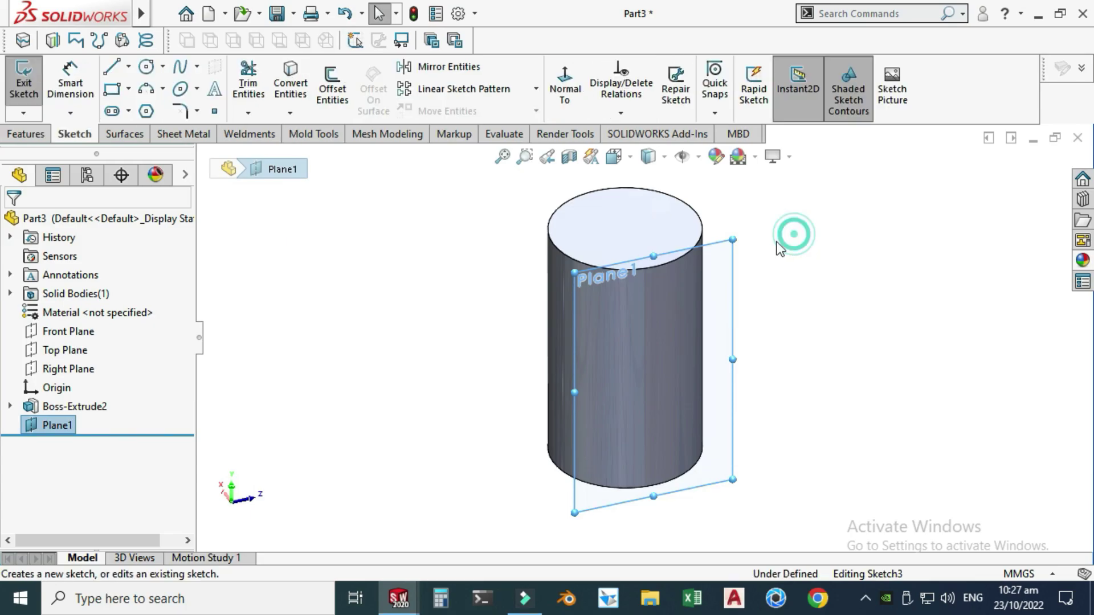
left_click(565, 89)
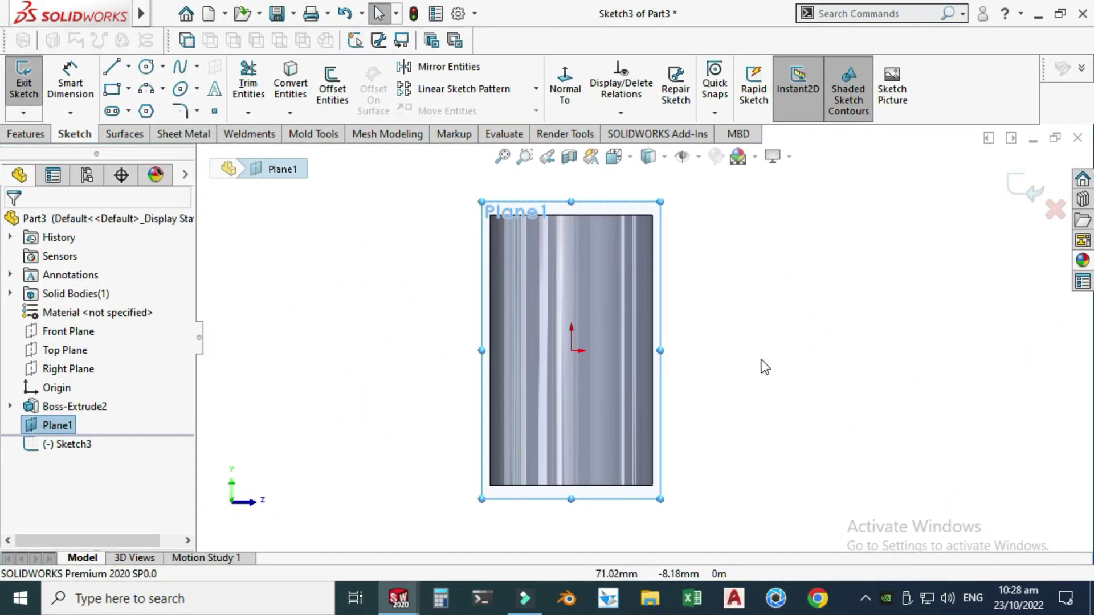
Step: Sketch a corner rectangle about 131 mm by 22 mm, starting just below the origin and extending sideways past the cylinder
scroll(764, 364, "up", 2)
scroll(761, 350, "down", 2)
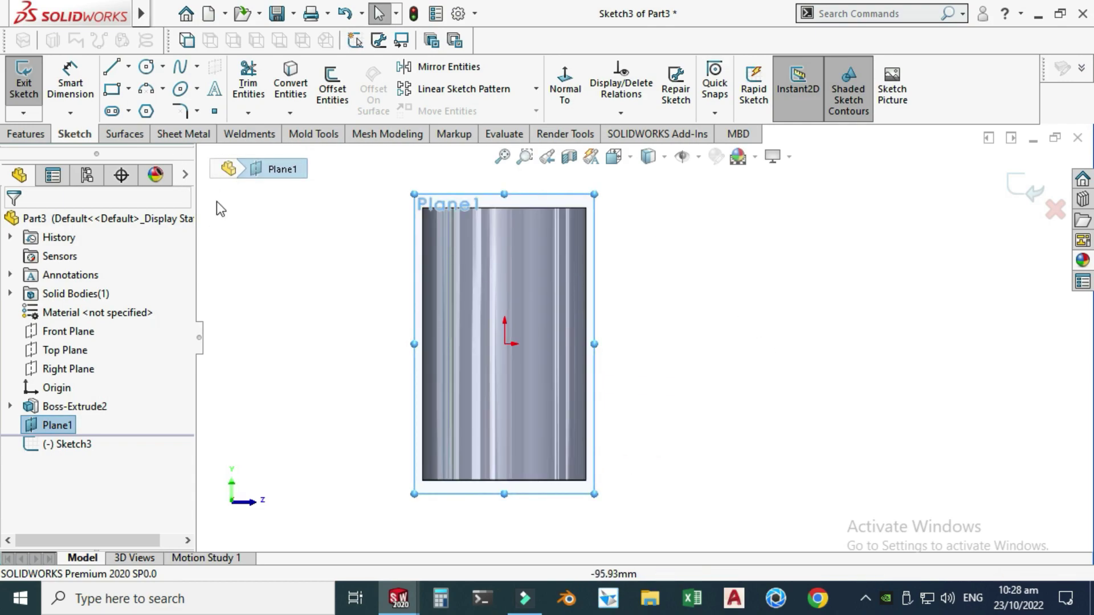
left_click(129, 89)
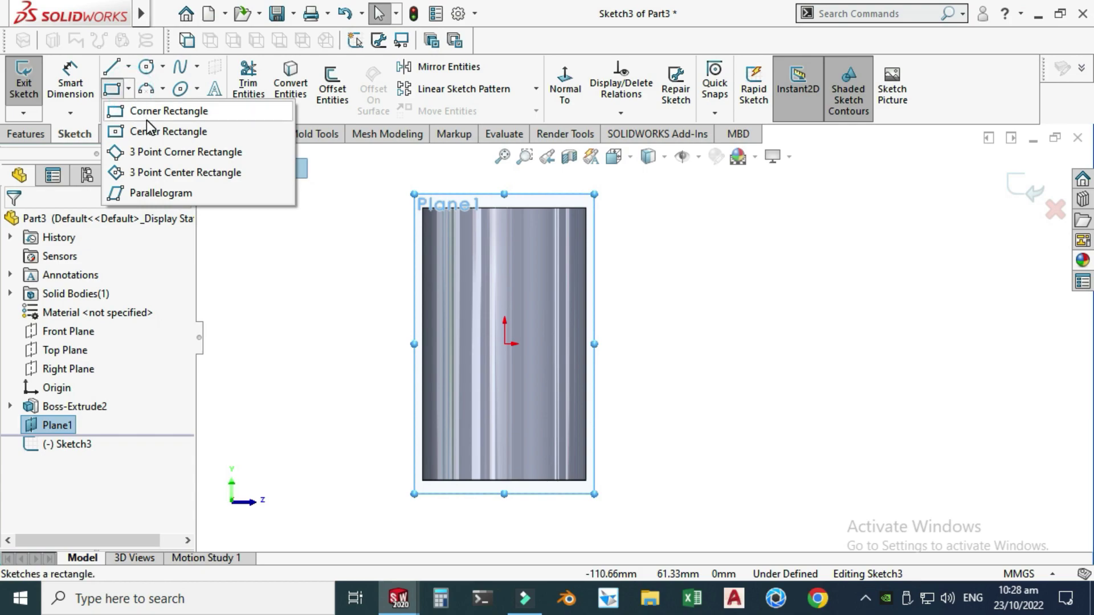
left_click(150, 114)
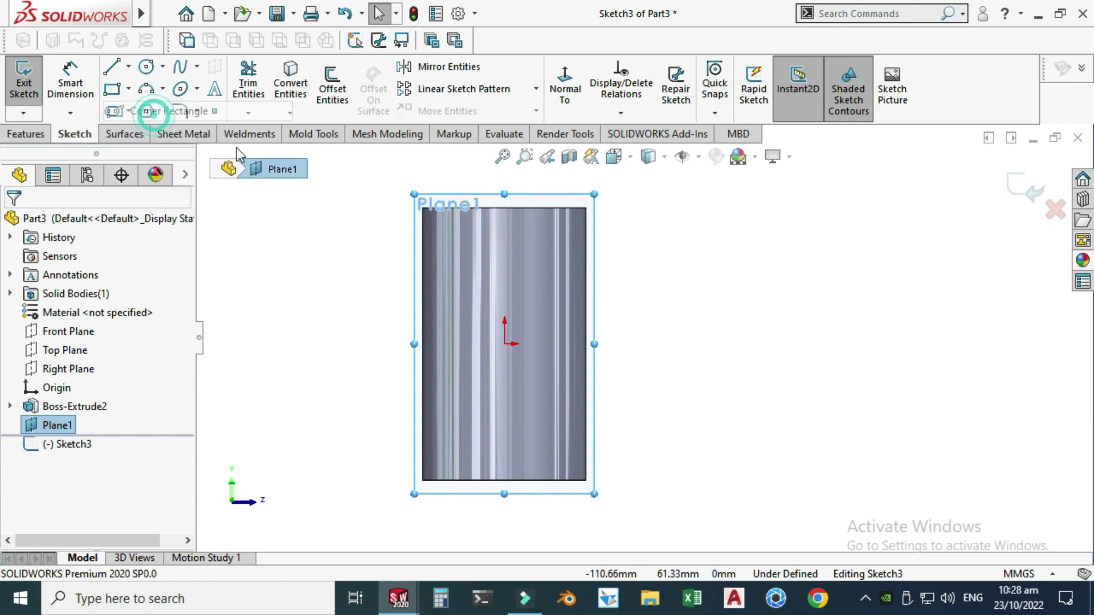
left_click(504, 361)
left_click(860, 302)
key("Escape")
Step: Convert all four sides of the rectangle to construction lines
mouse_move(901, 419)
left_mouse_down()
mouse_move(747, 243)
mouse_move(652, 257)
left_mouse_up()
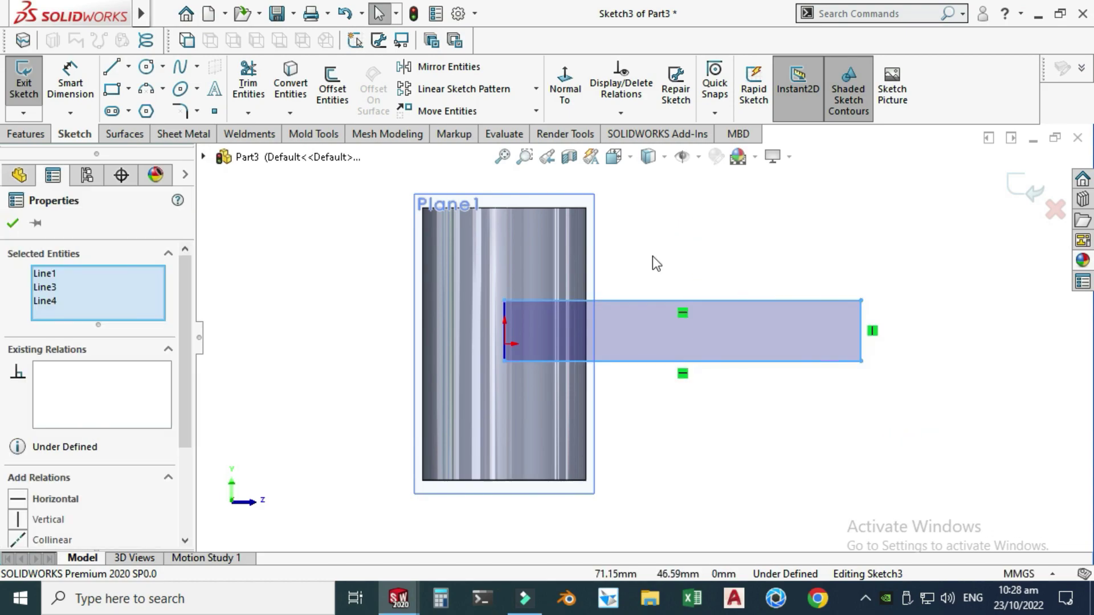
left_click(504, 353, "ctrl")
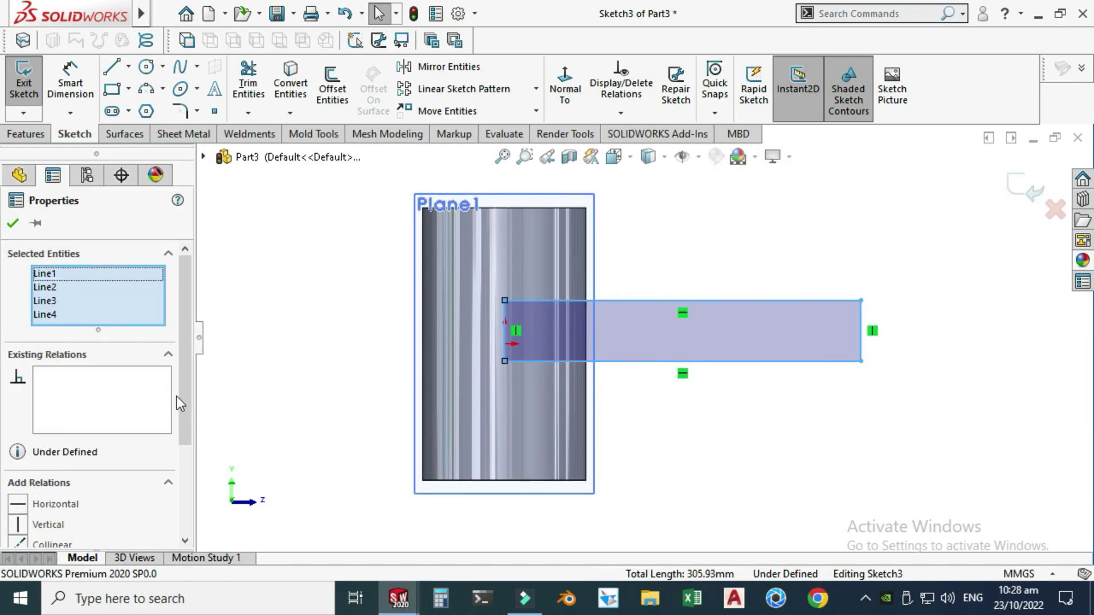
scroll(179, 431, "down", 3)
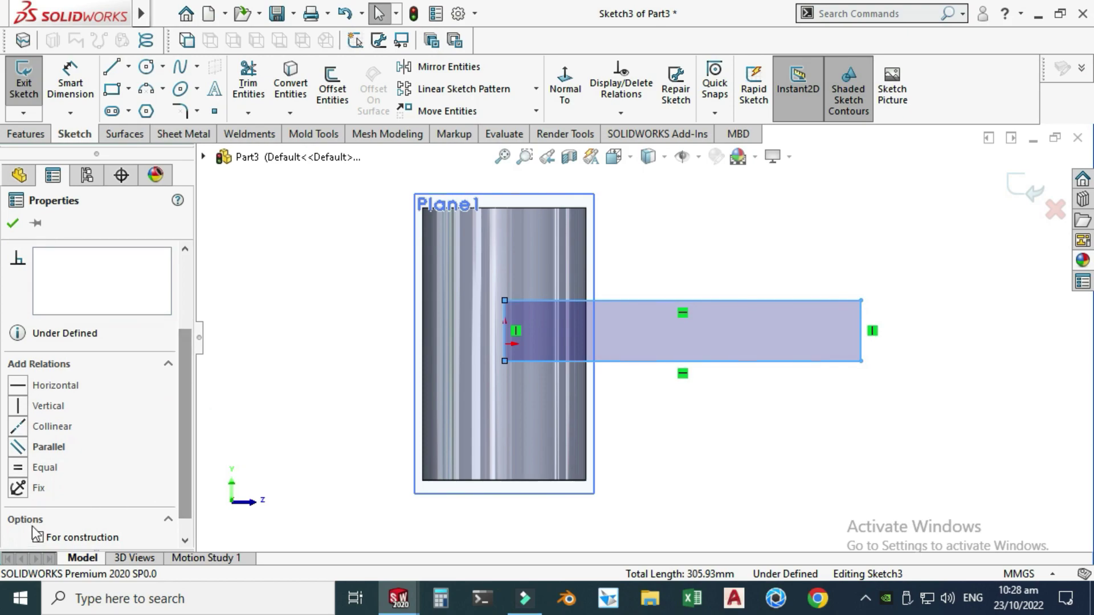
left_click(40, 538)
left_click(12, 225)
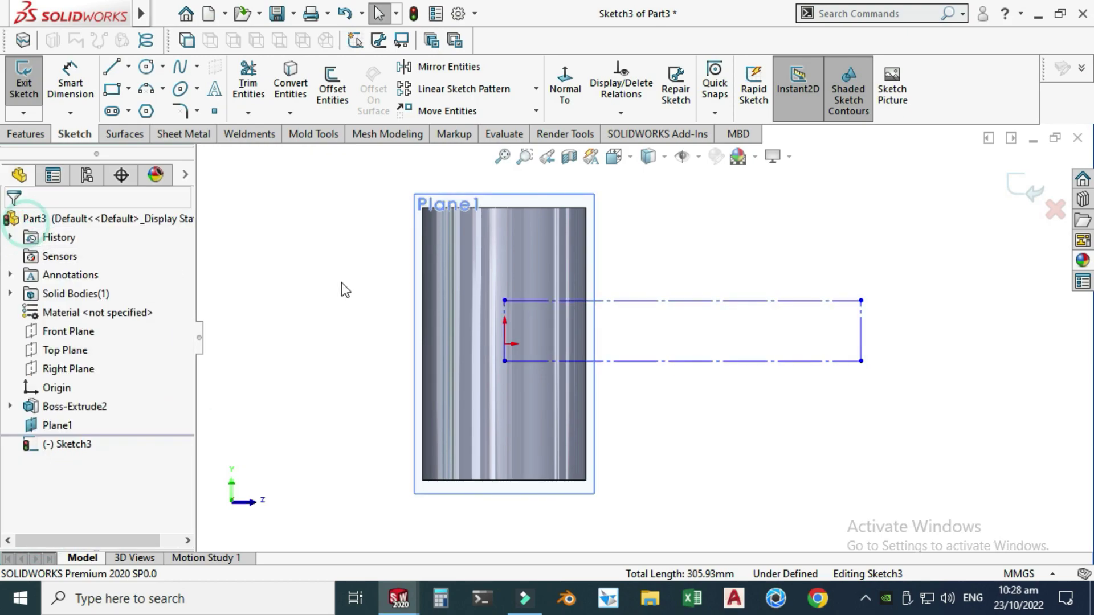
Step: Dimension the distance between the rectangle's two long sides as 20 mm
key("f")
left_click(80, 78)
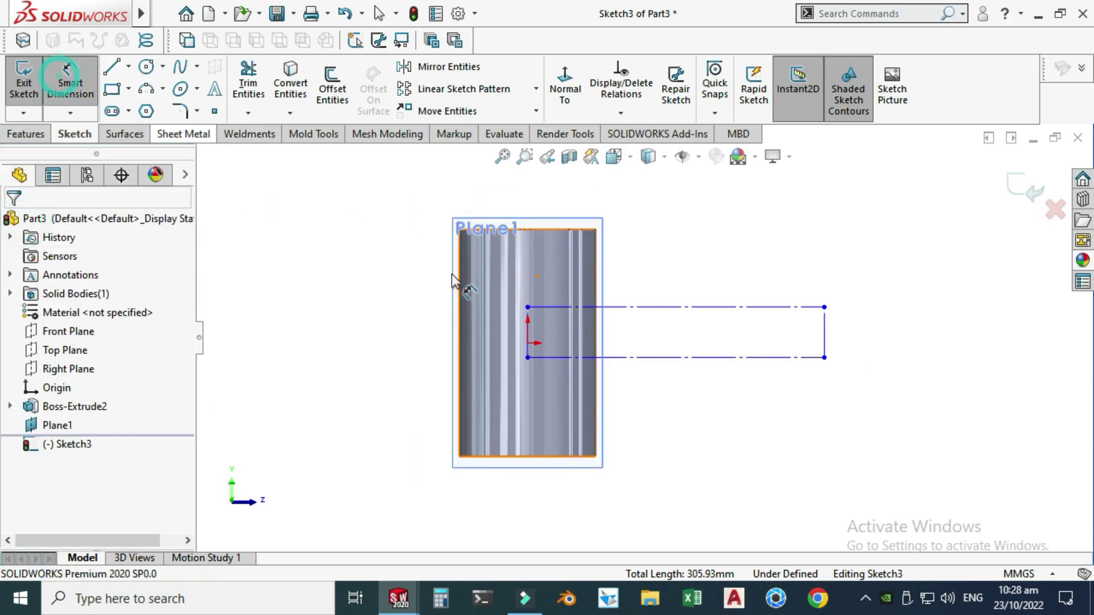
left_click(689, 358)
left_click(694, 308)
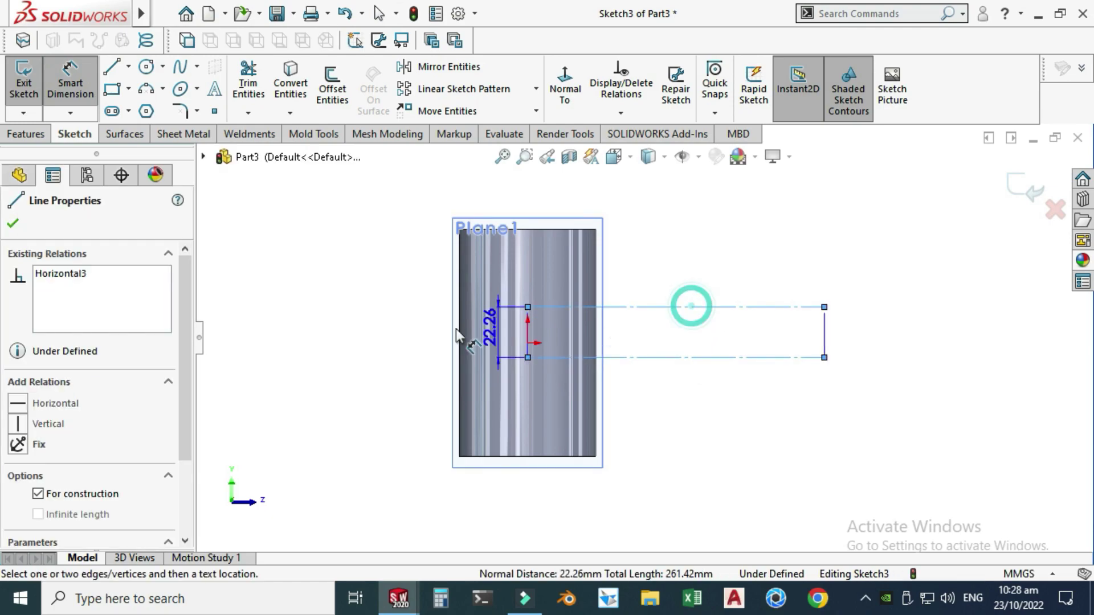
left_click(390, 318)
type("20")
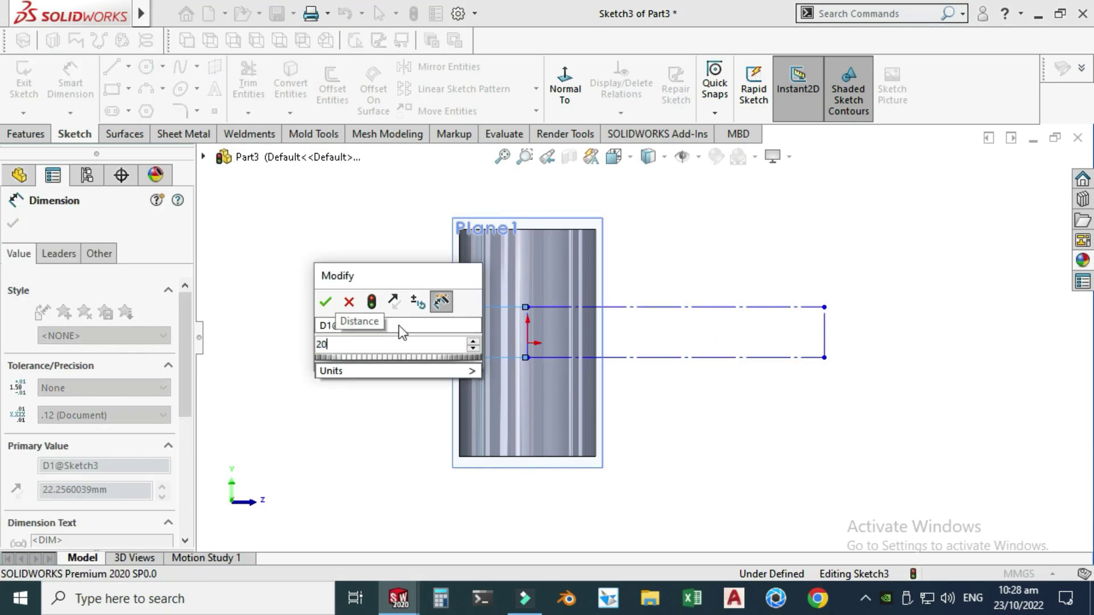
key("Return")
key("Escape")
scroll(402, 331, "down", 2)
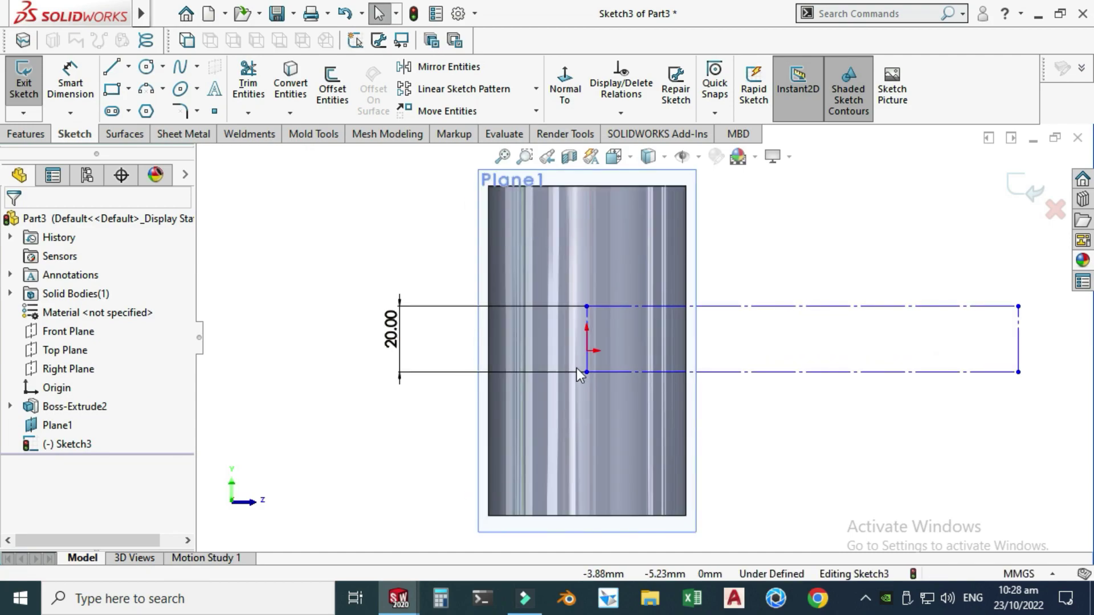
Step: Make the midpoint of the rectangle's short side on the cylinder coincident with the origin
left_click(588, 340)
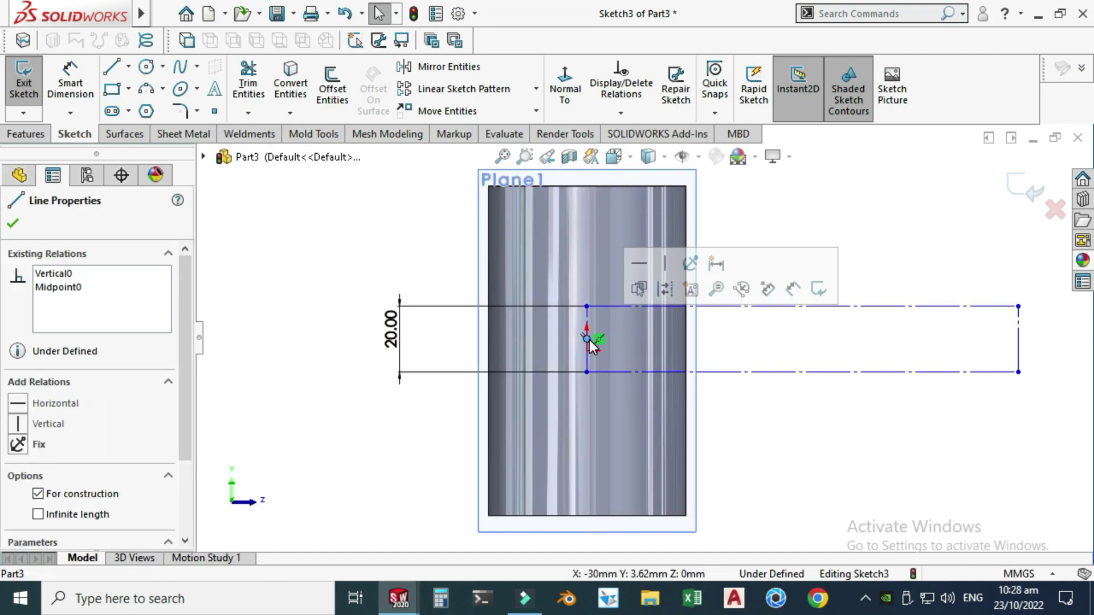
left_click_drag(587, 350, 627, 329)
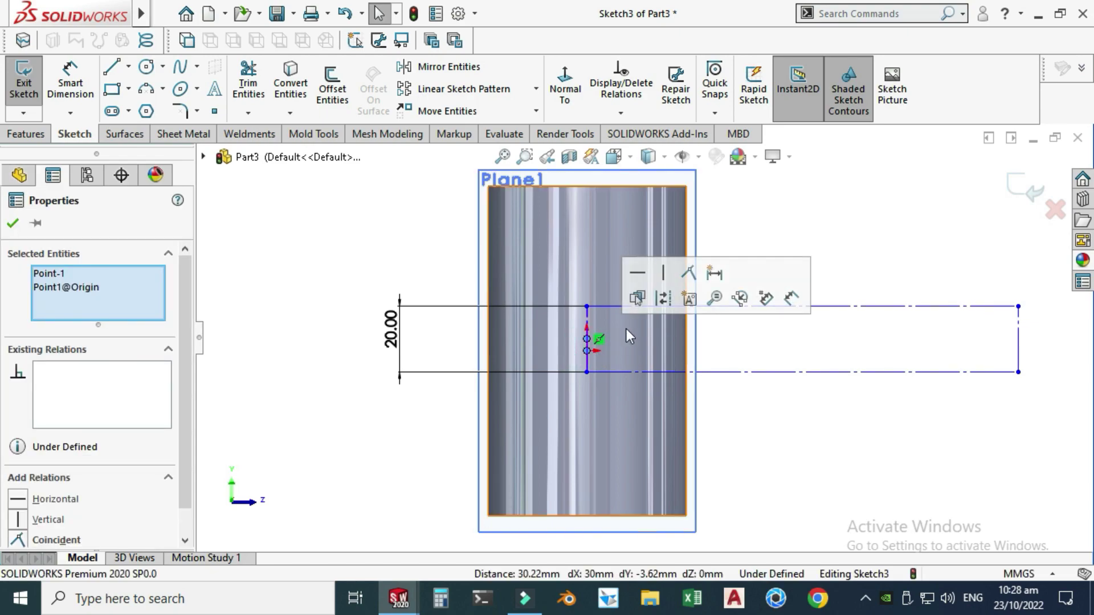
left_click(688, 273)
key("Escape")
scroll(626, 279, "up", 1)
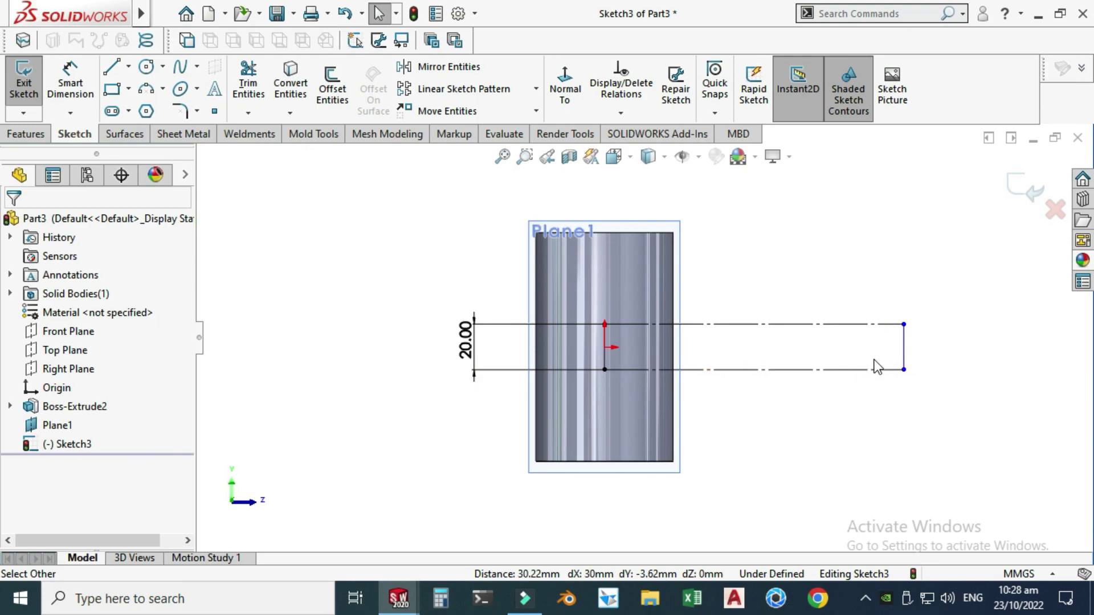
Step: Stretch the rectangle's free short side outward to a length of about 139 mm
left_click_drag(906, 352, 928, 345)
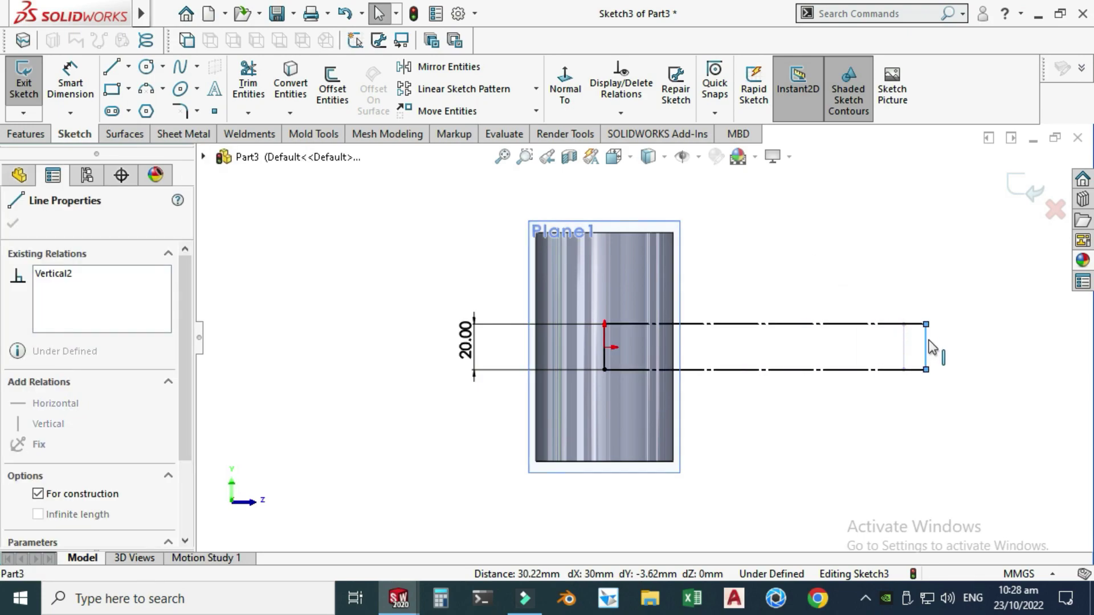
scroll(763, 258, "up", 2)
left_click(763, 257)
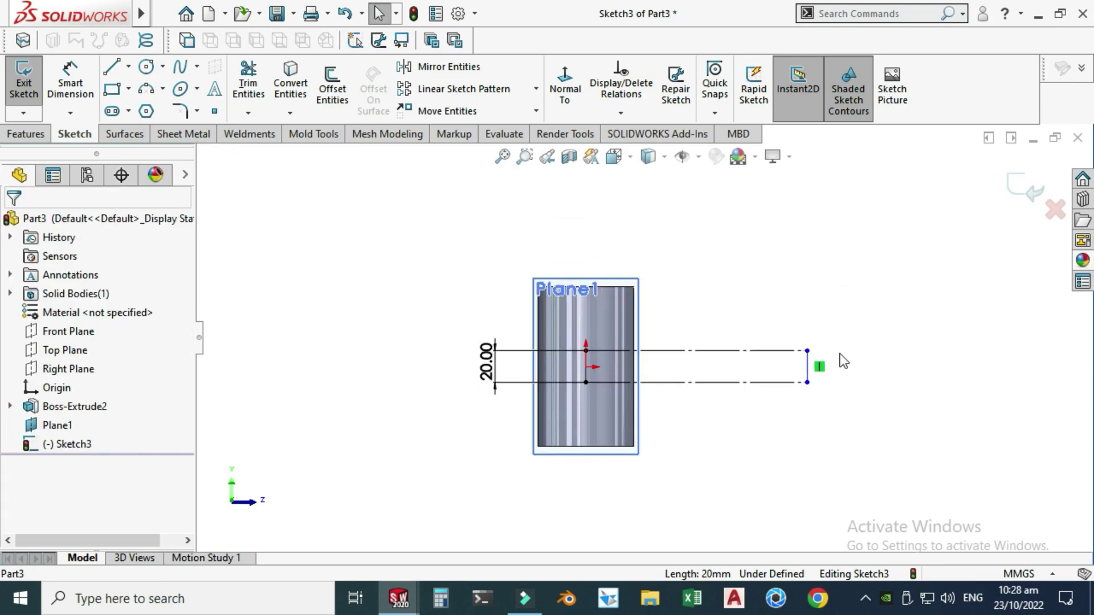
Step: Rotate the model to an angled view and place a length dimension above the rectangle's upper long side
right_click(786, 218)
mouse_move(803, 251)
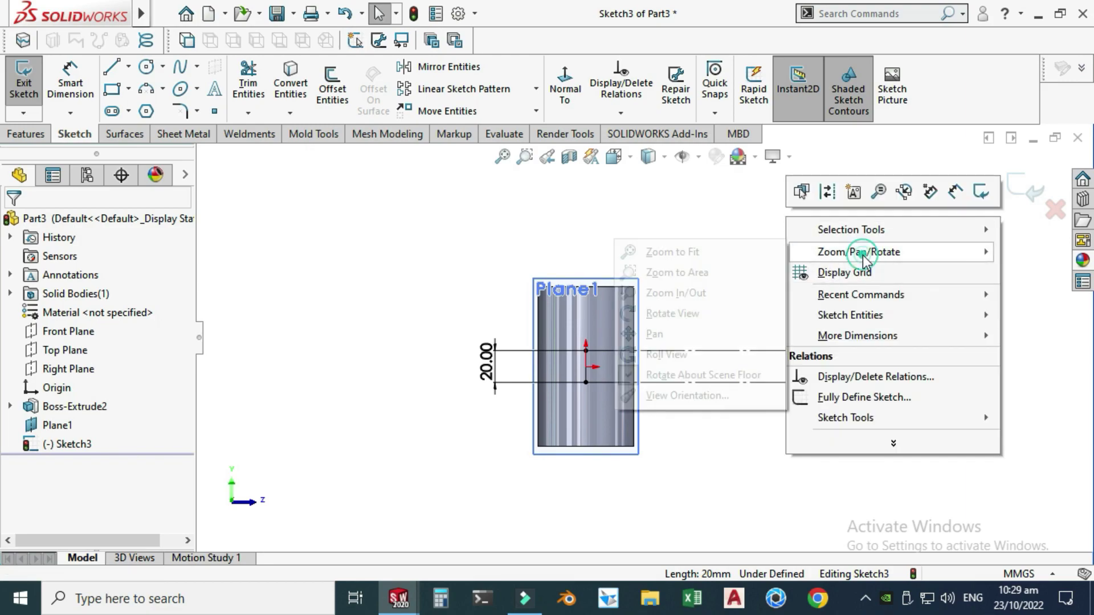
left_click(649, 312)
mouse_move(525, 359)
left_mouse_down()
mouse_move(693, 350)
mouse_move(667, 323)
left_mouse_up()
key("Escape")
left_click(77, 75)
left_click(691, 351)
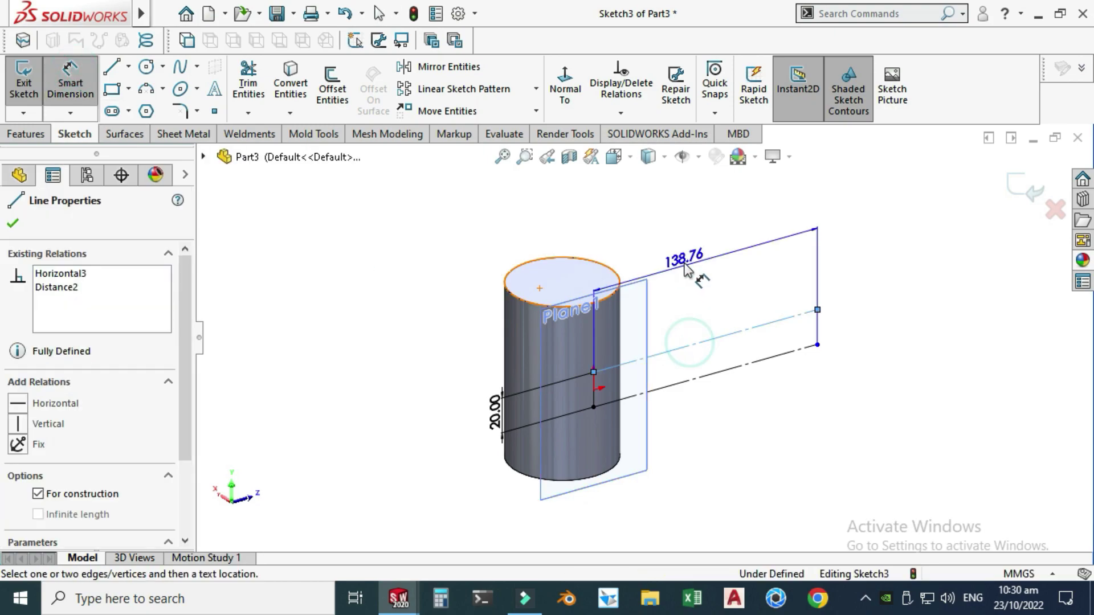
left_click(689, 258)
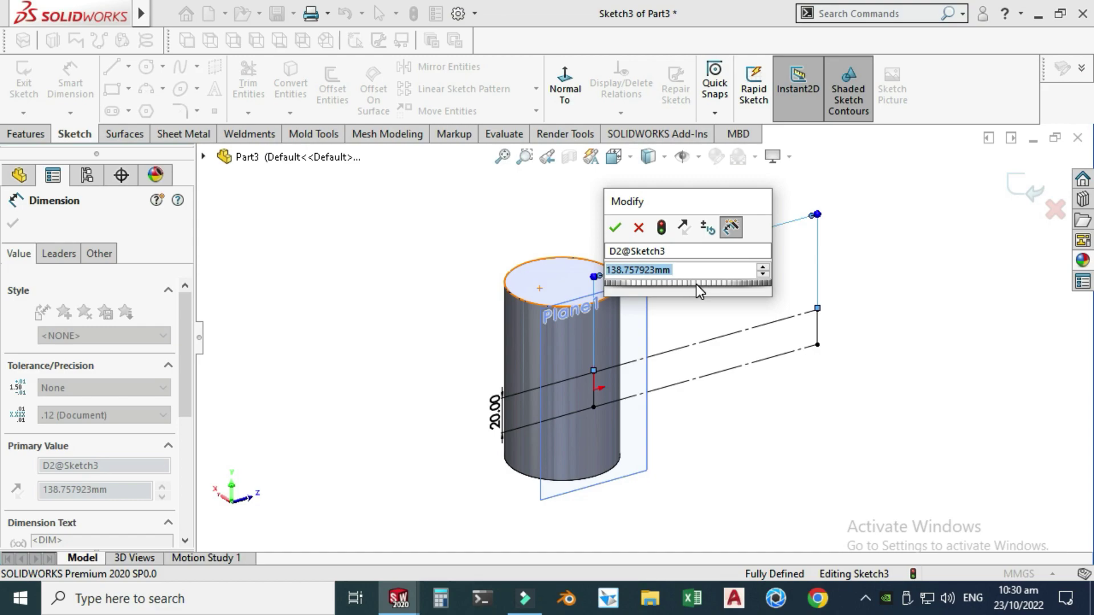
Step: Set the rectangle's length to the equation ="D1@Sketch2"*pi, linking it to the cylinder's diameter dimension
key("BackSpace")
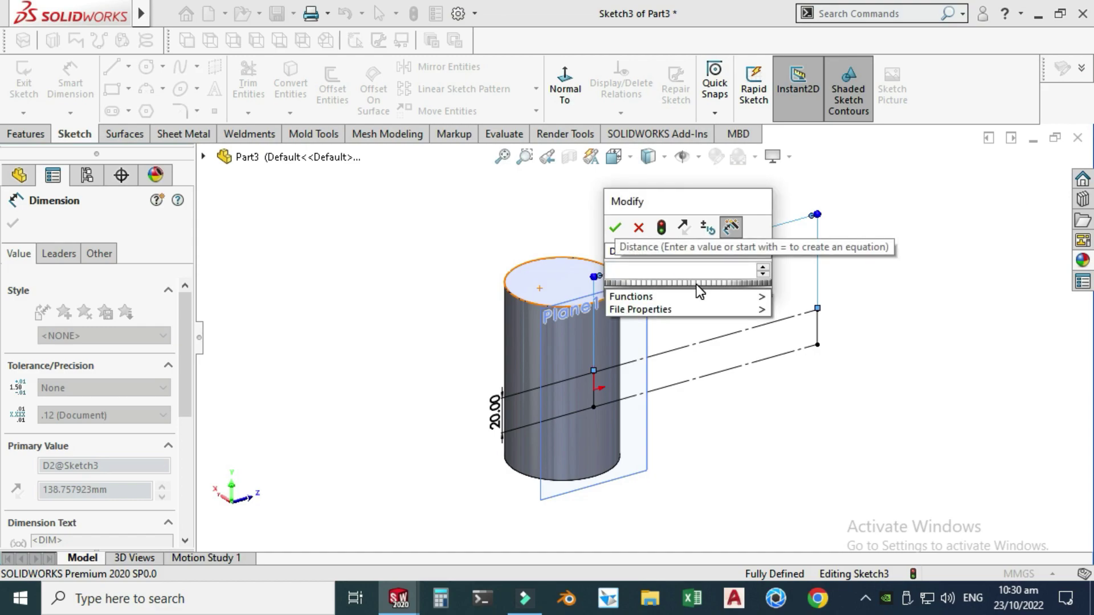
type("=")
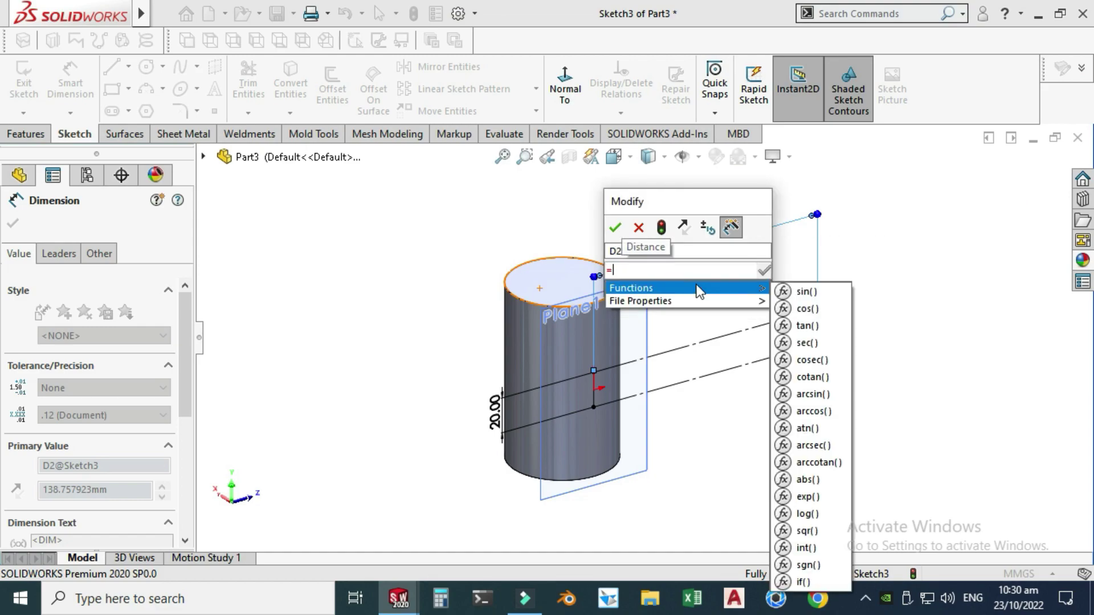
left_click(521, 331)
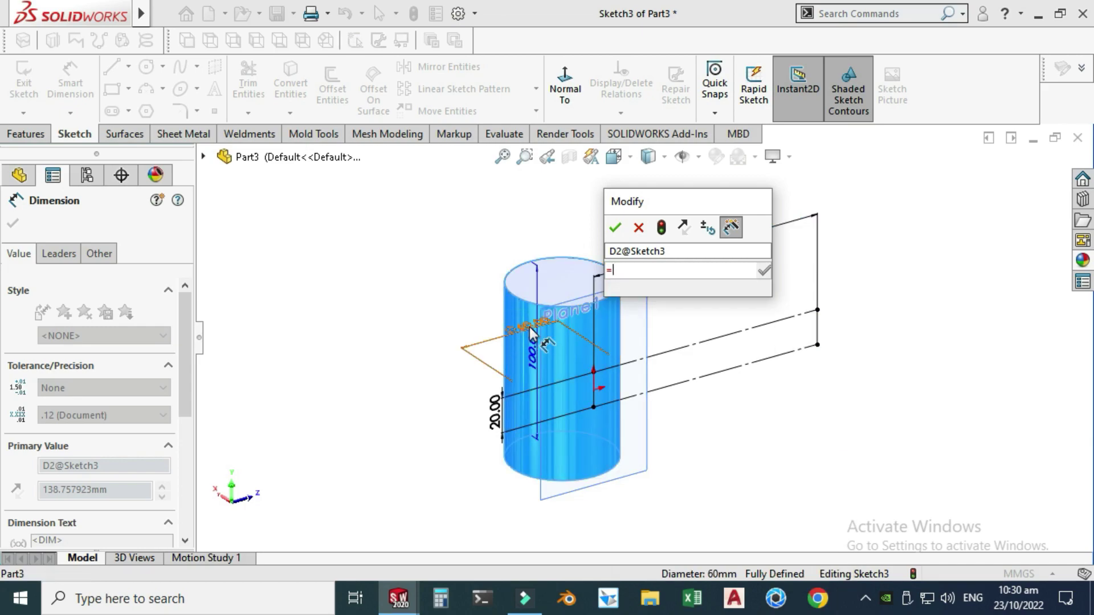
left_click(526, 331)
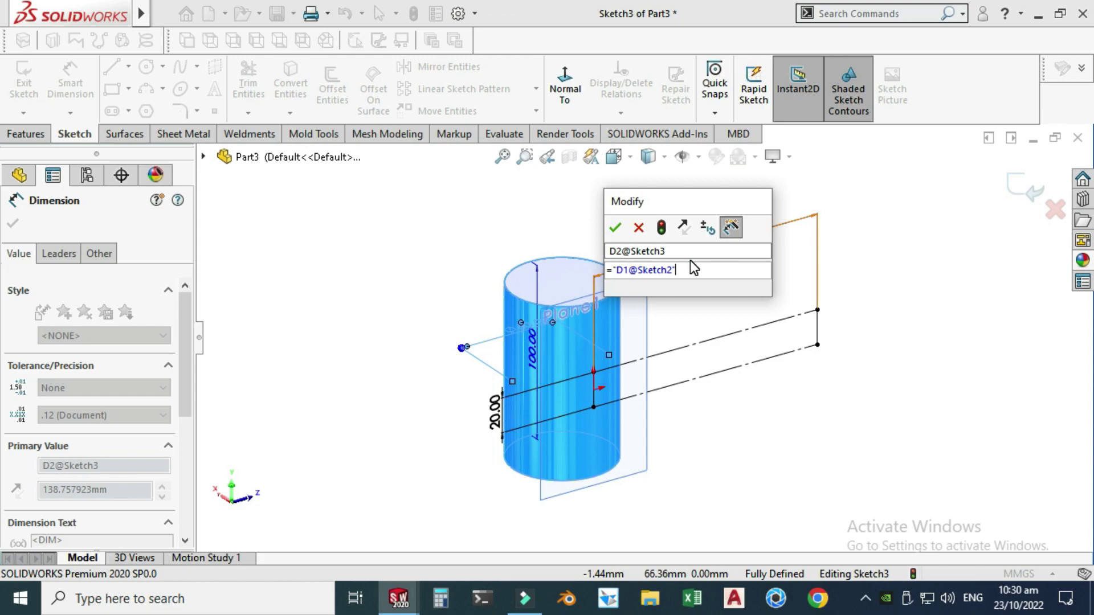
type("*pi")
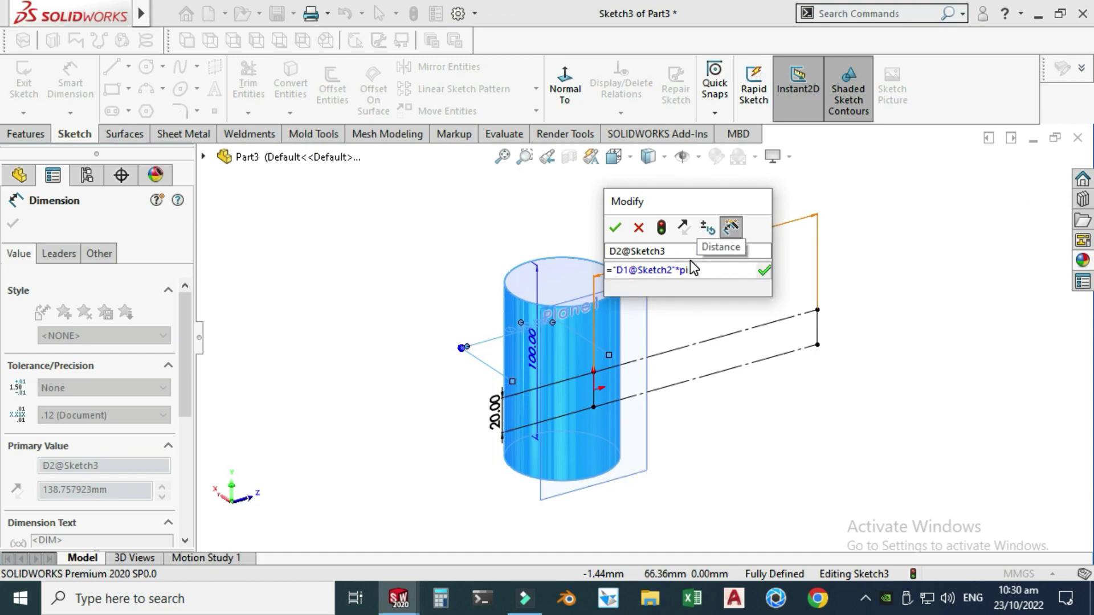
left_click(763, 271)
left_click(615, 228)
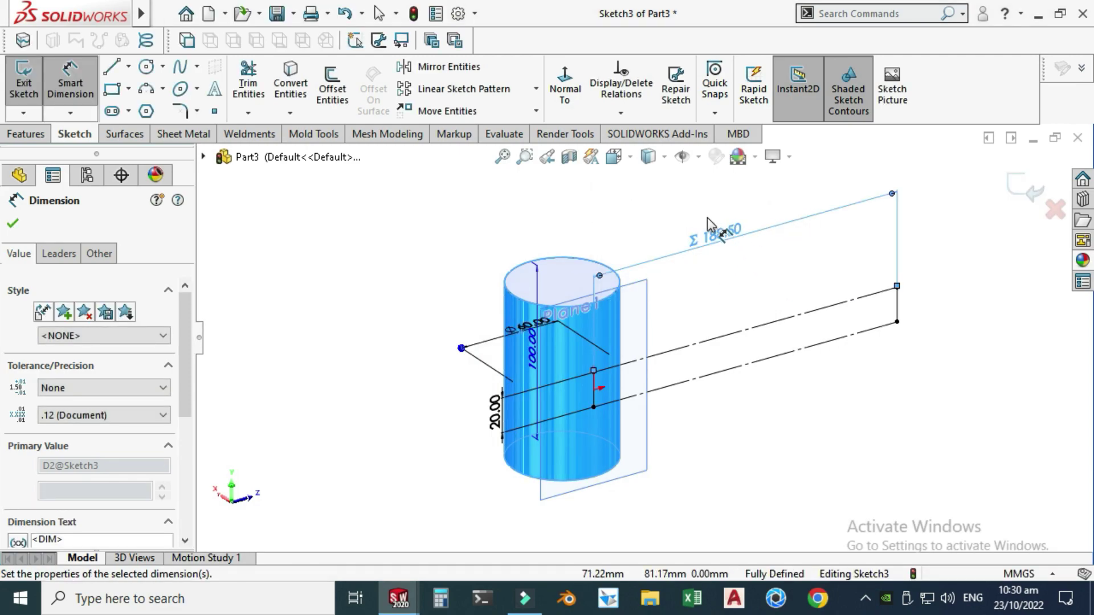
left_click(13, 225)
Step: In the Left view, sketch a spline from the origin through a peak about 20 mm above it to the far side's midpoint
key("z")
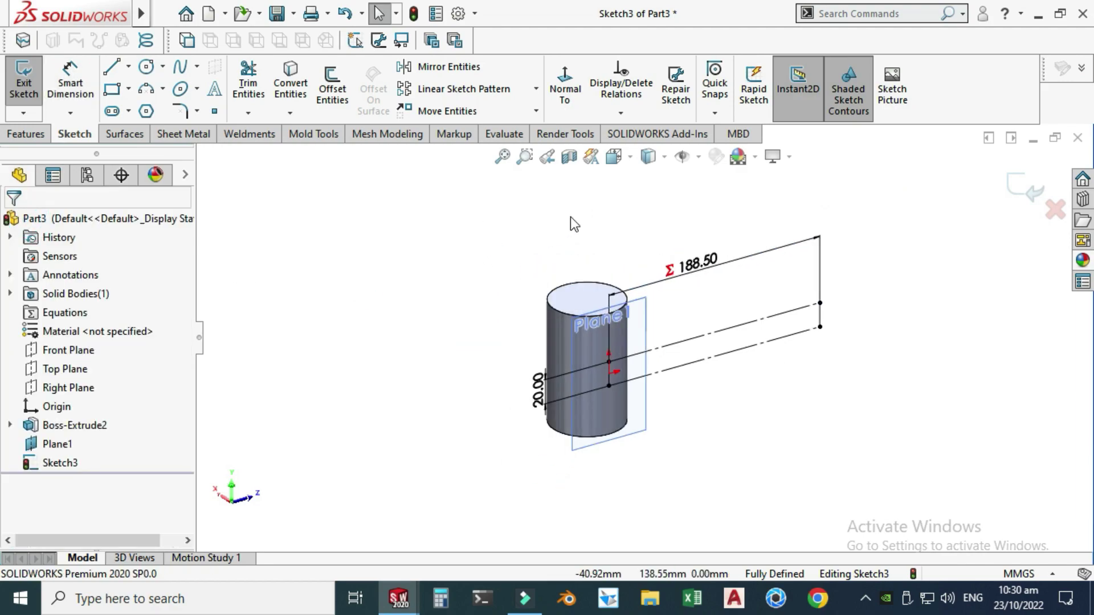
left_click(615, 157)
left_click(545, 409)
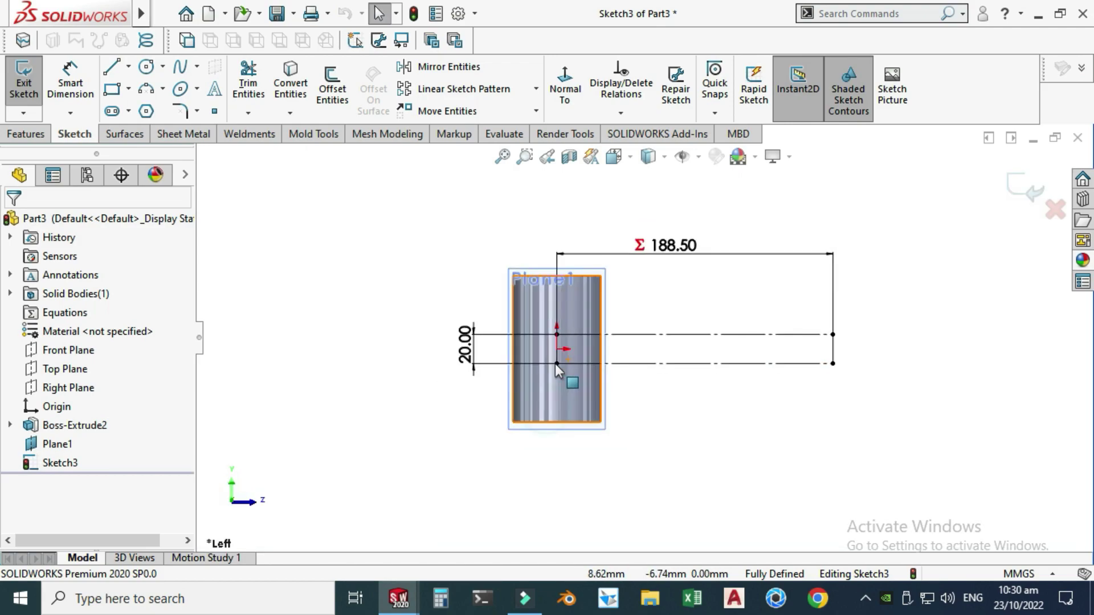
left_click(181, 68)
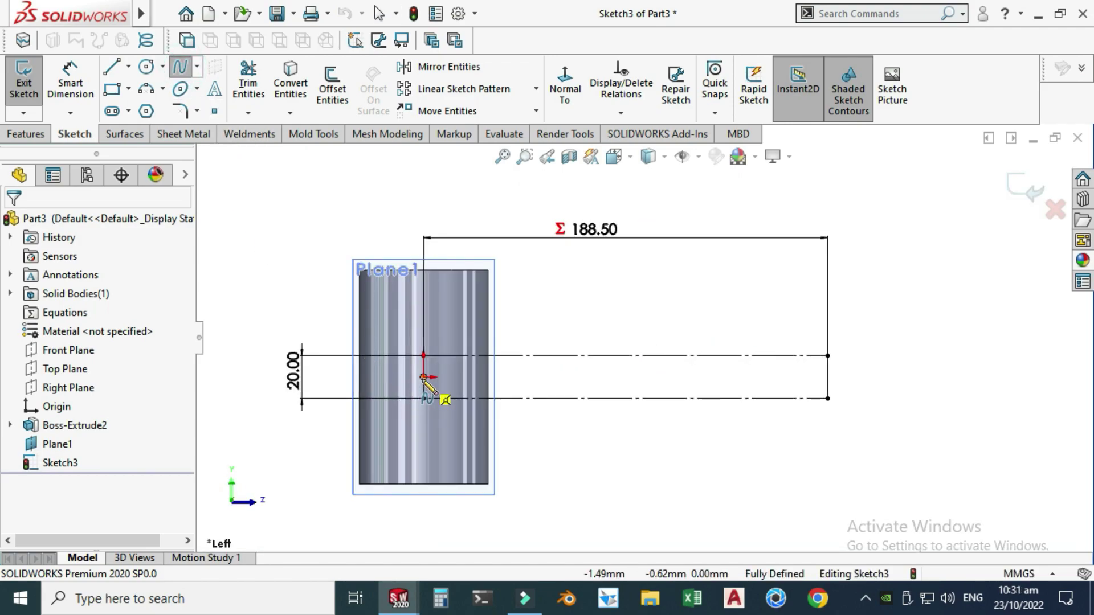
left_click(422, 376)
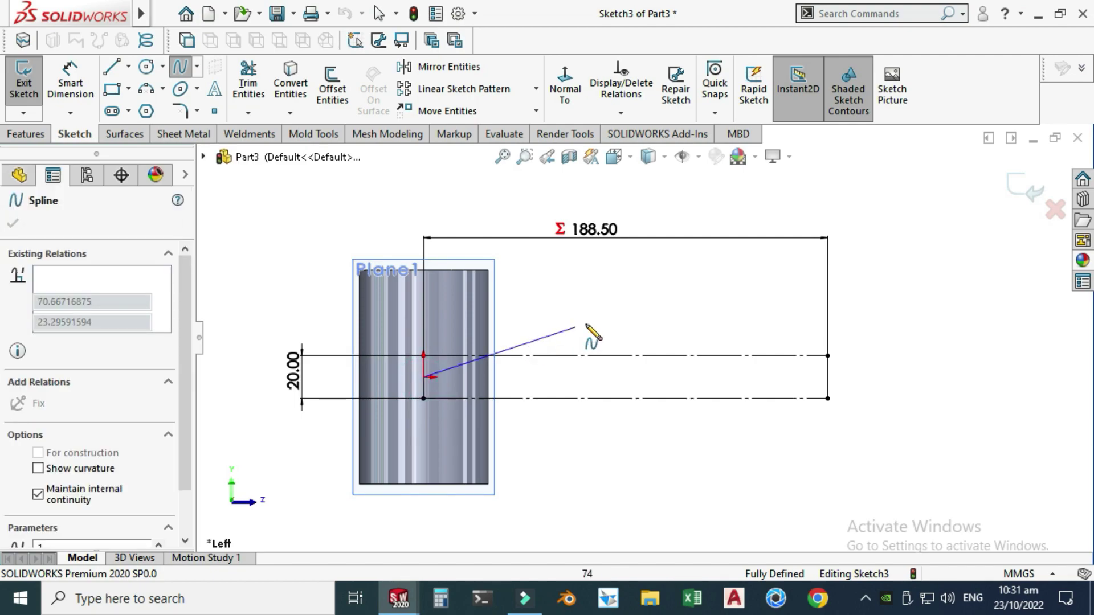
left_click(631, 334)
left_click(827, 376)
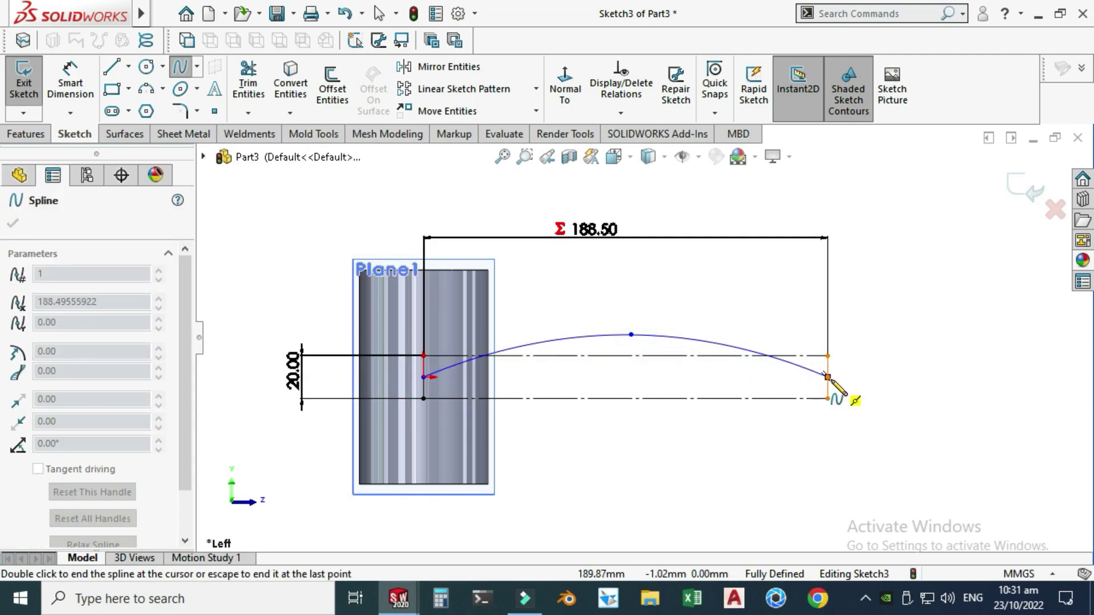
key("Escape")
Step: Align the spline's middle point vertically with the midpoint of the rectangle's upper long side
left_click(632, 335)
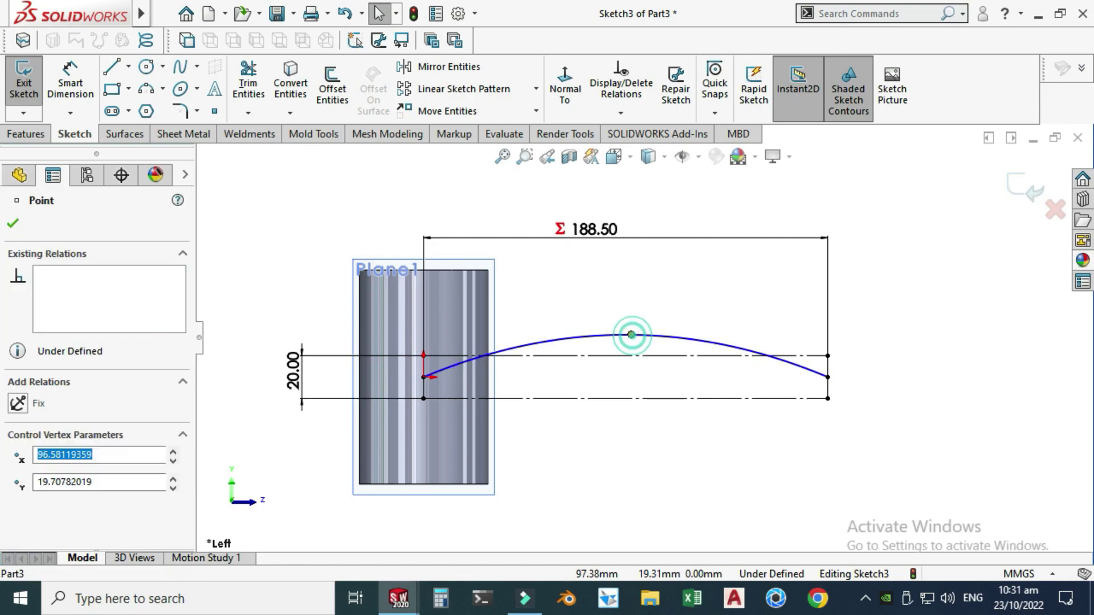
left_click(625, 356, "ctrl")
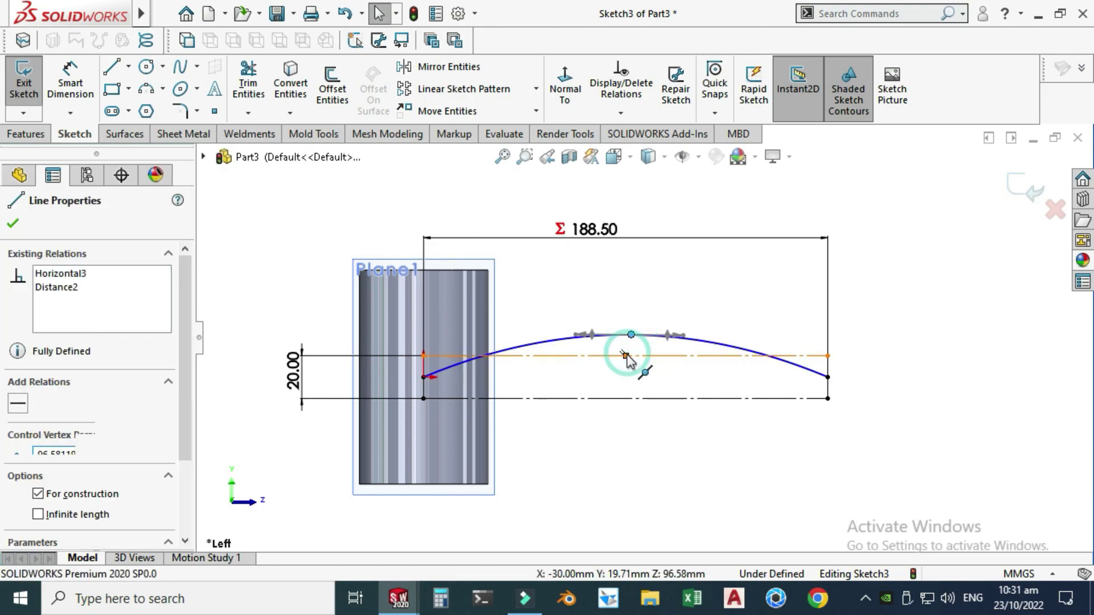
left_click(705, 278)
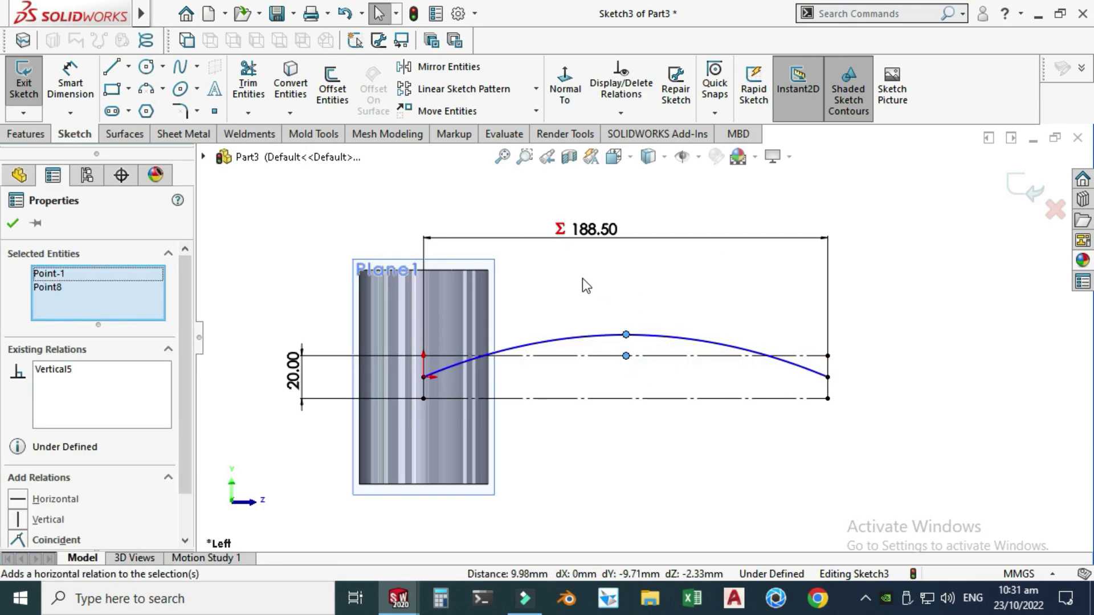
left_click(582, 278)
Step: Apply horizontal relations to the tangency handles at both ends of the spline
left_click(449, 365)
scroll(424, 367, "down", 2)
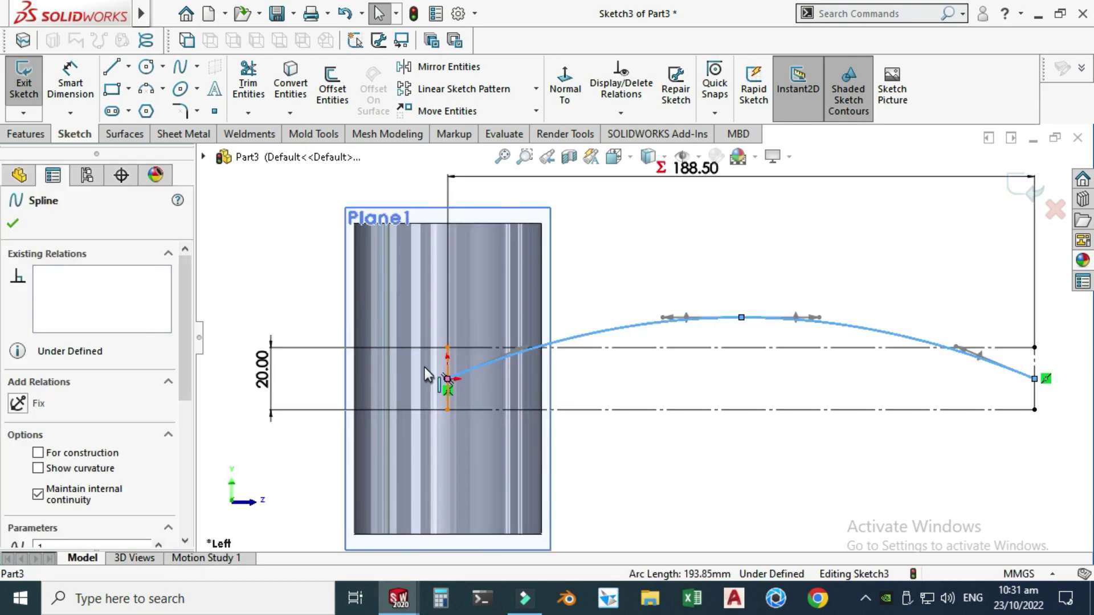
left_click_drag(528, 353, 529, 375)
left_click(19, 404)
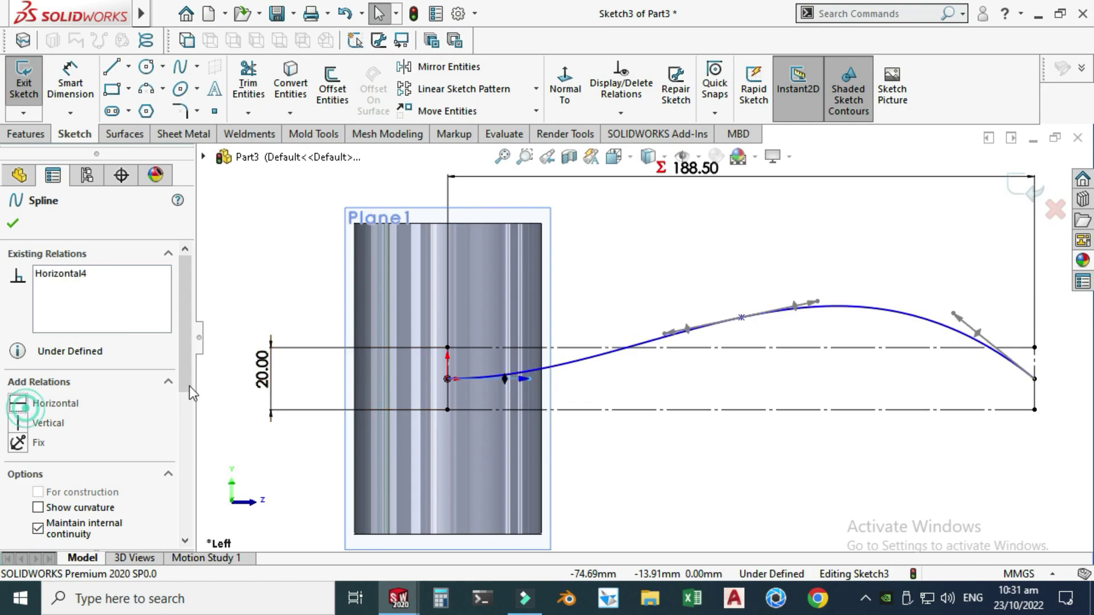
scroll(642, 336, "up", 2)
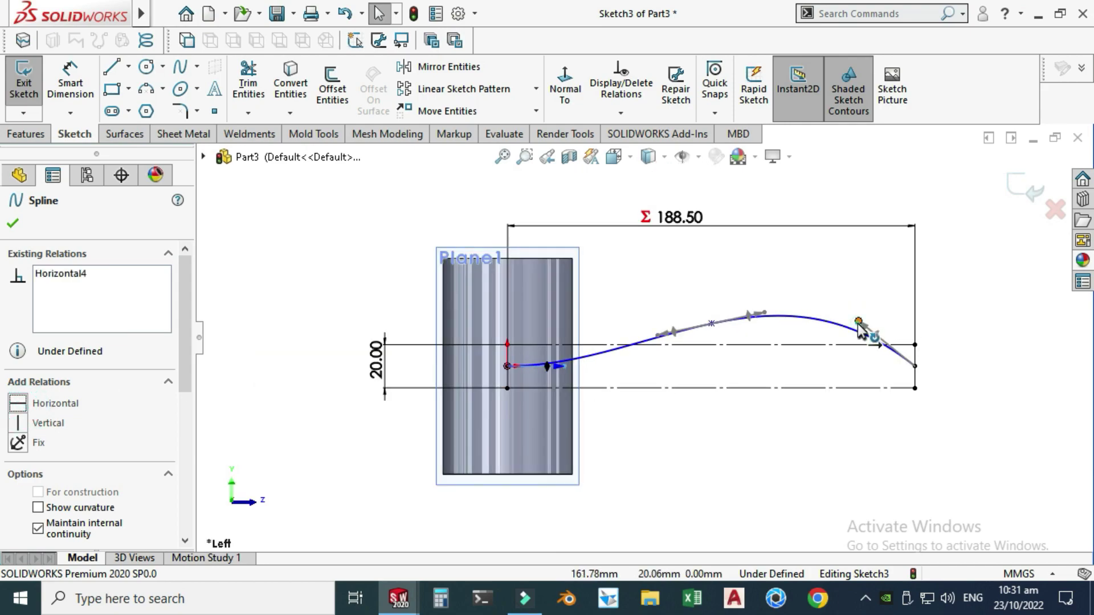
left_click(878, 331)
left_click(18, 403)
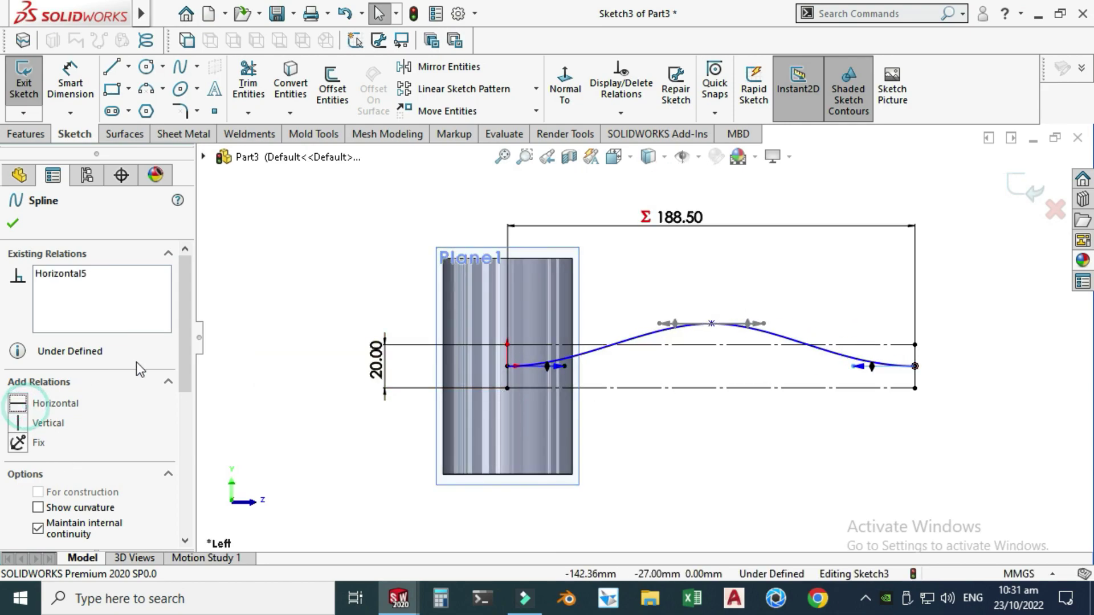
left_click(842, 262)
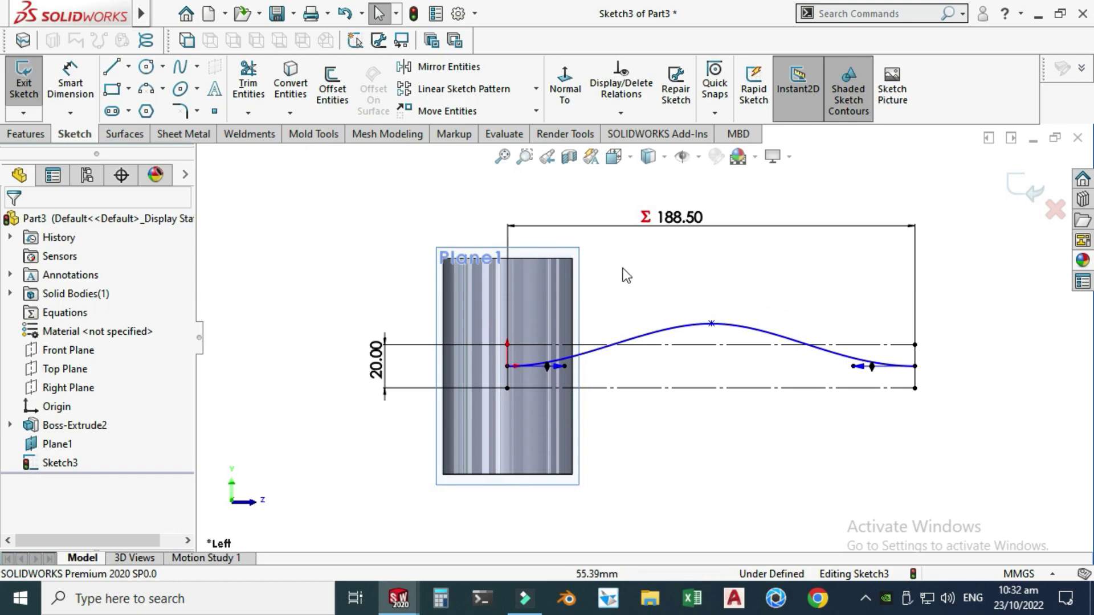
Step: Offset the spline 15 mm downward with the offset dimension added
left_click(335, 74)
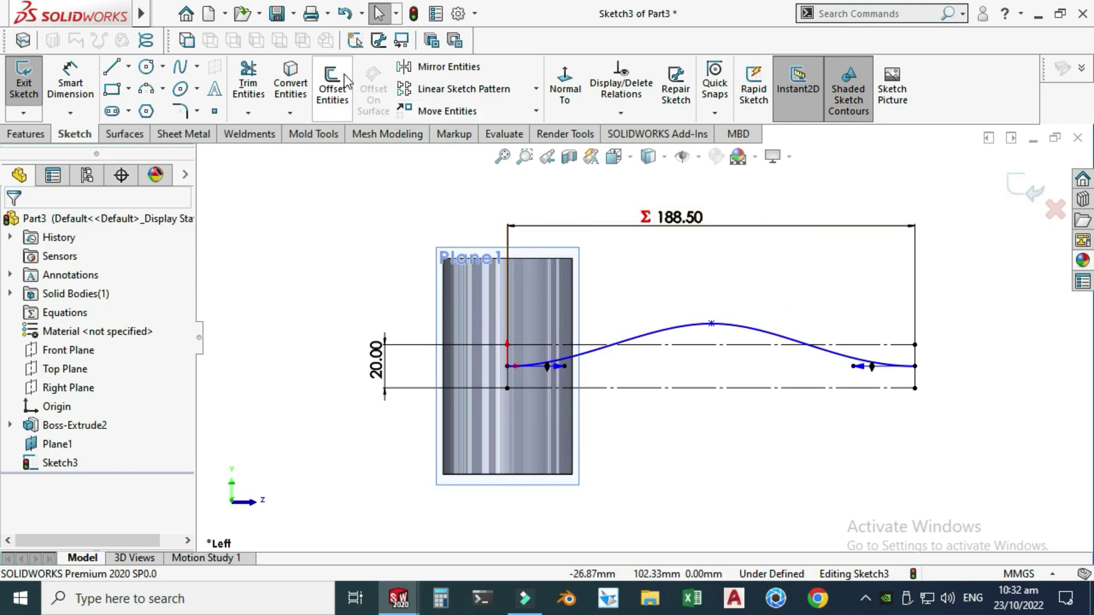
left_click(681, 330)
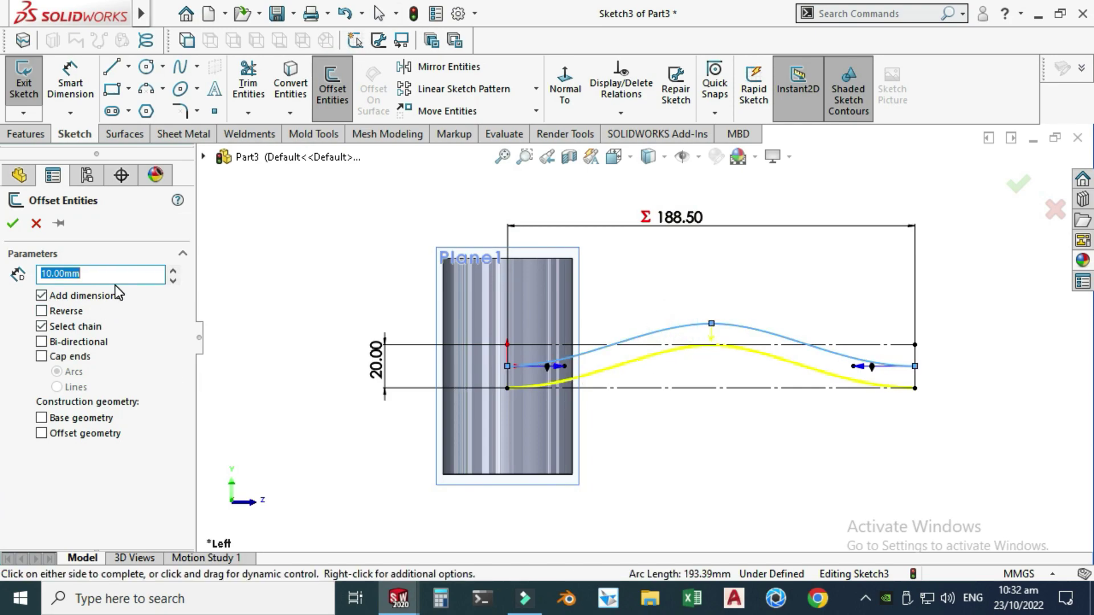
type("20")
key("Return")
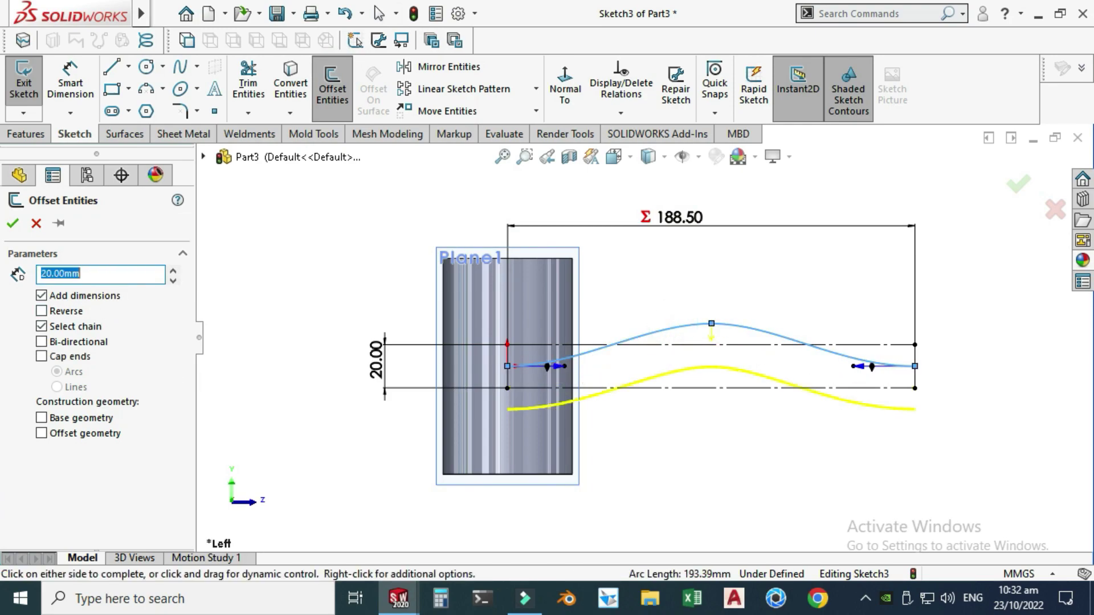
type("15")
key("Return")
left_click(13, 222)
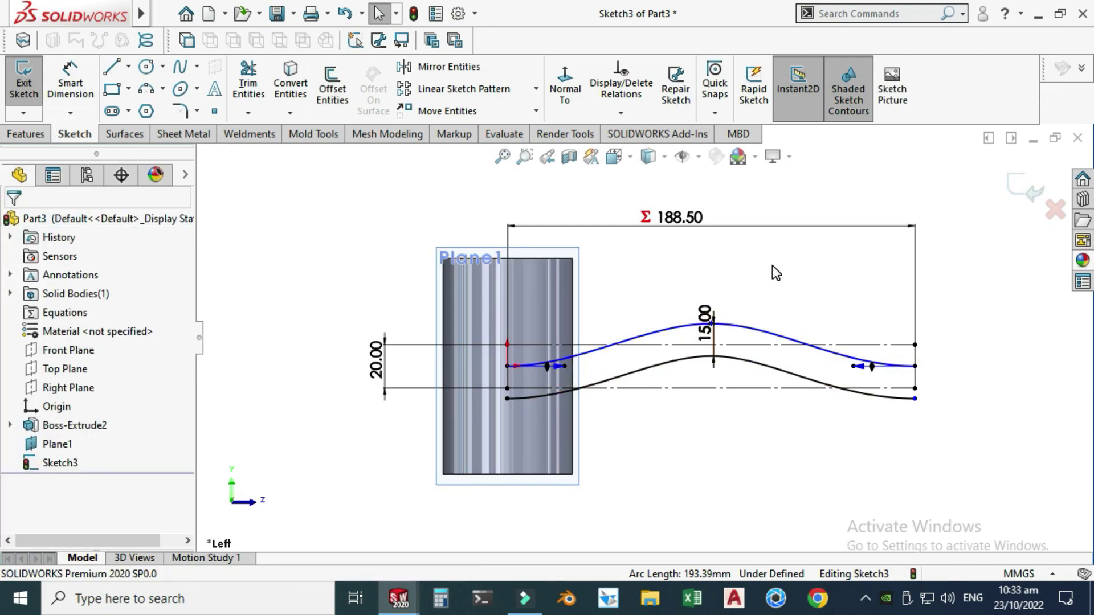
Step: Draw a vertical line joining the spline's start at the origin to the start of the offset curve
left_click(111, 67)
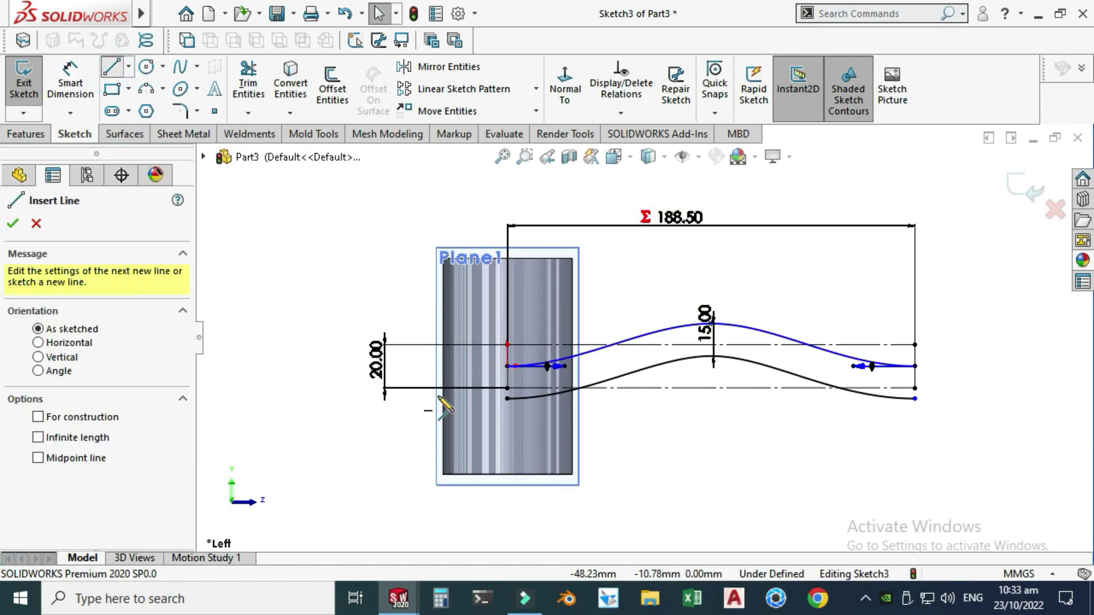
scroll(440, 401, "up", 3)
left_click(502, 327)
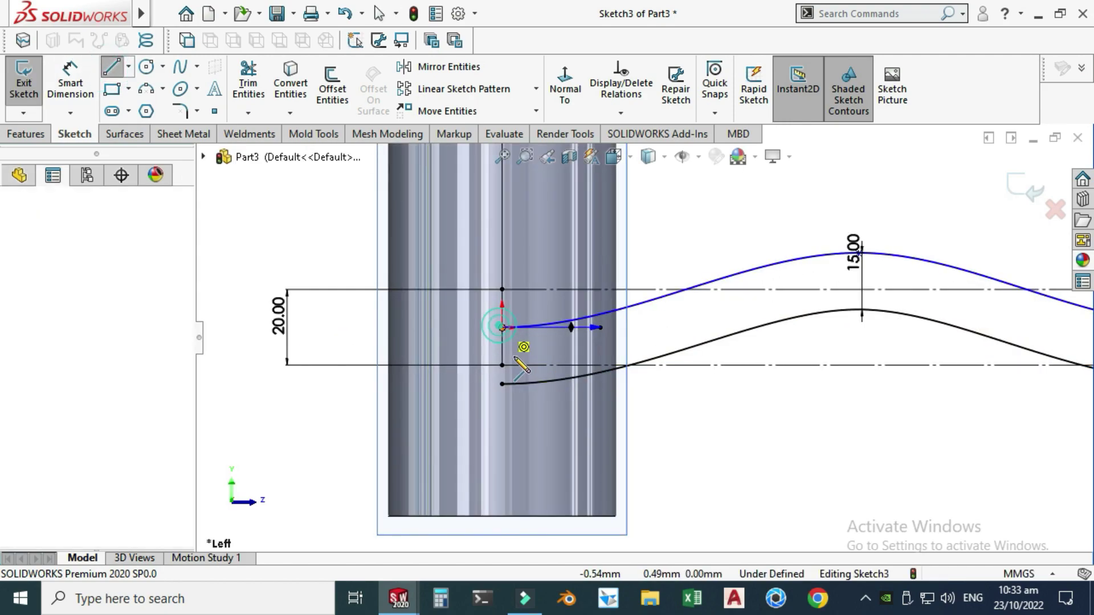
left_click(502, 384)
key("Escape")
Step: Close the band with a vertical line joining the far ends of the spline and its offset, and exit the sketch
scroll(456, 401, "up", 6)
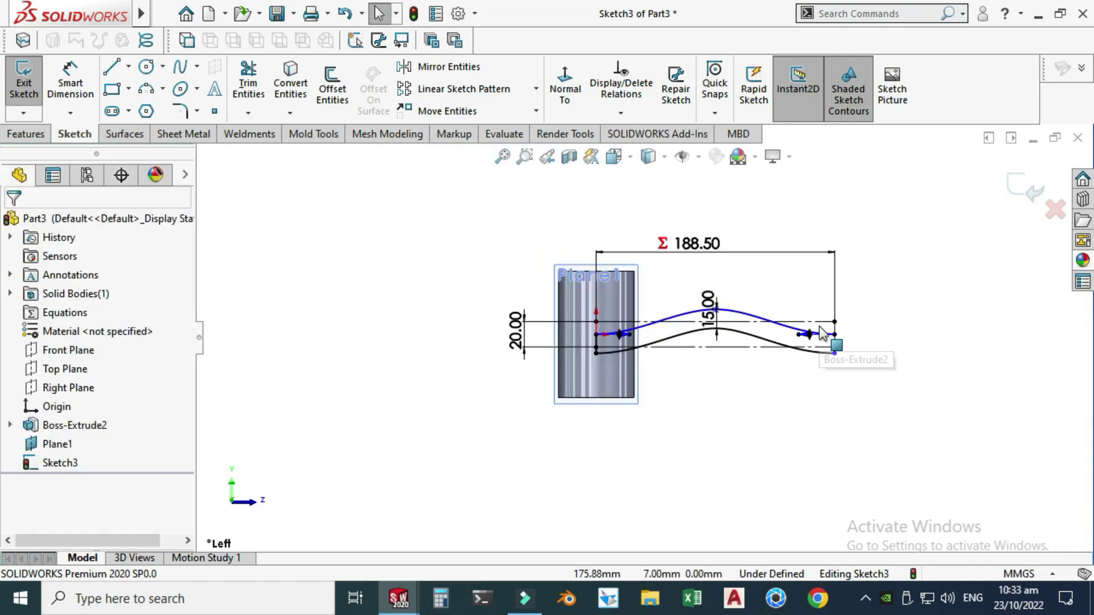
scroll(819, 329, "down", 3)
left_click(120, 65)
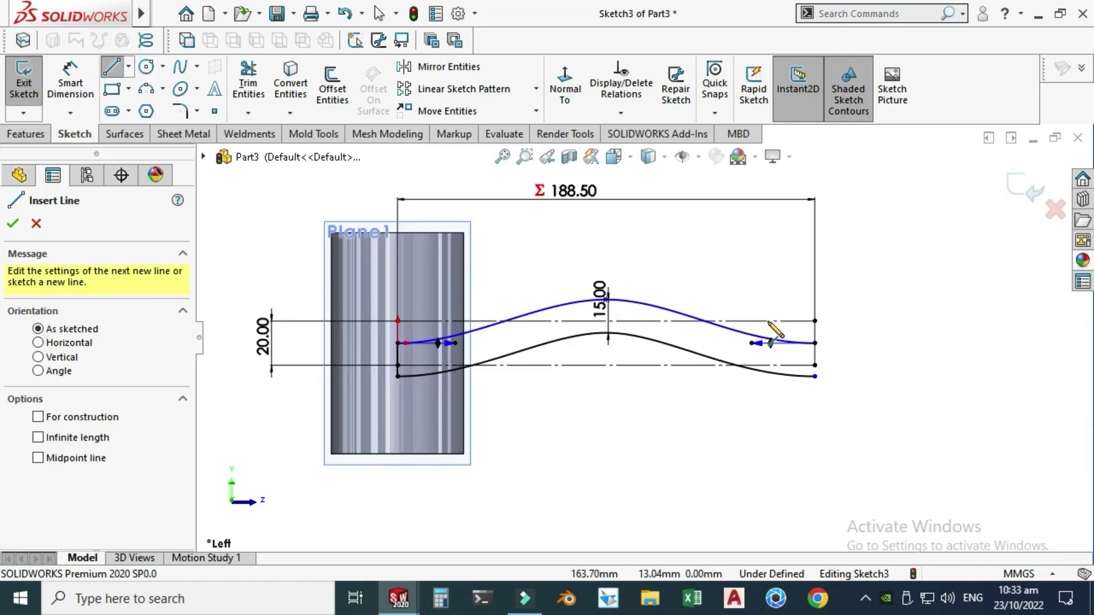
left_click(815, 343)
left_click(814, 376)
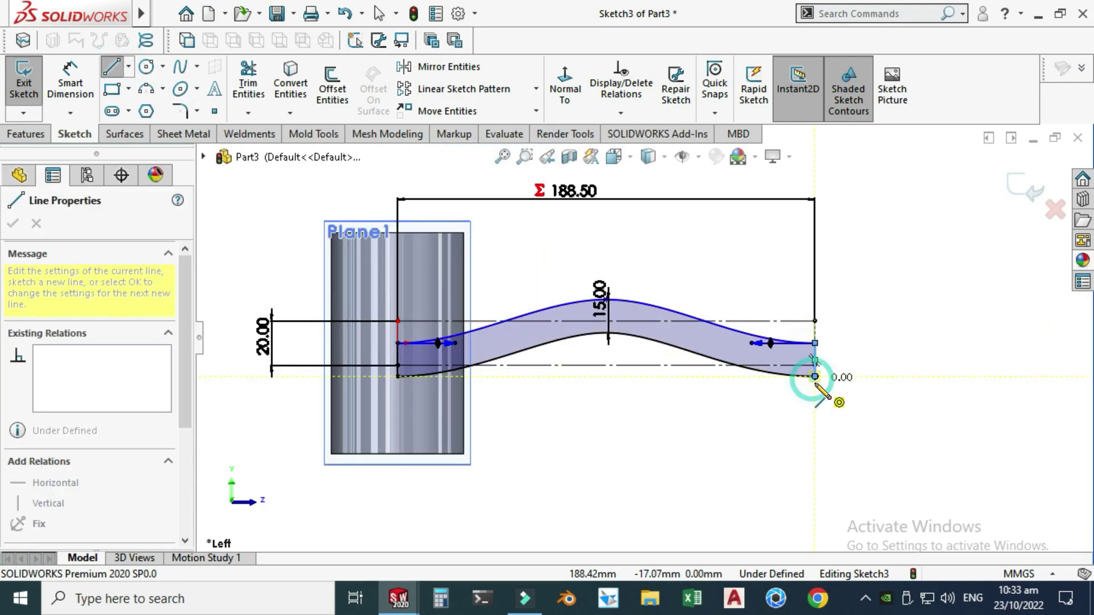
key("Escape")
scroll(587, 401, "down", 3)
scroll(525, 264, "up", 2)
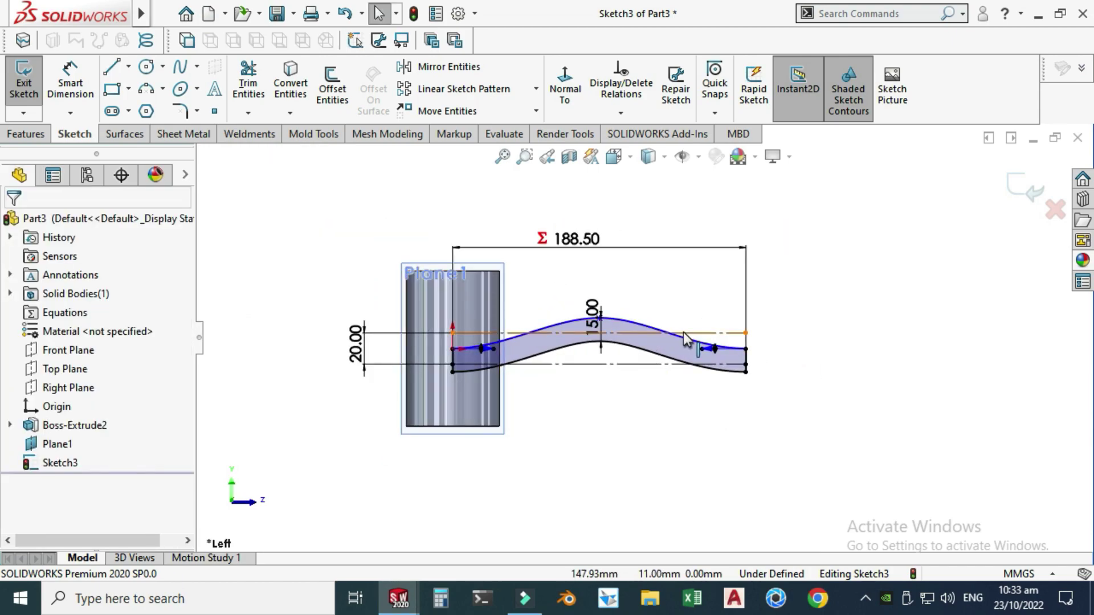
scroll(632, 317, "up", 2)
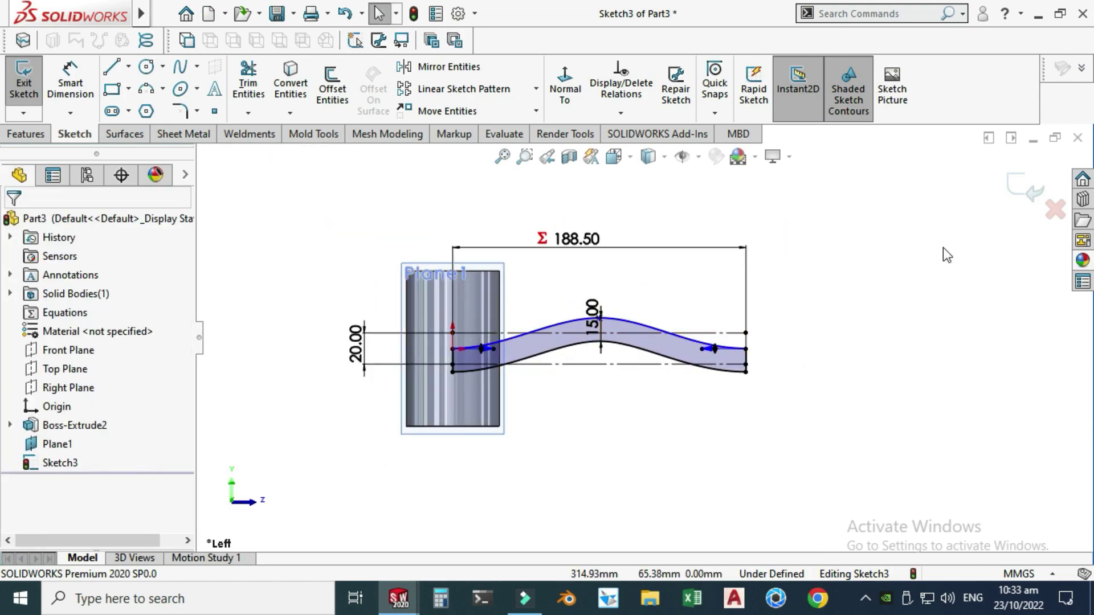
left_click(1028, 192)
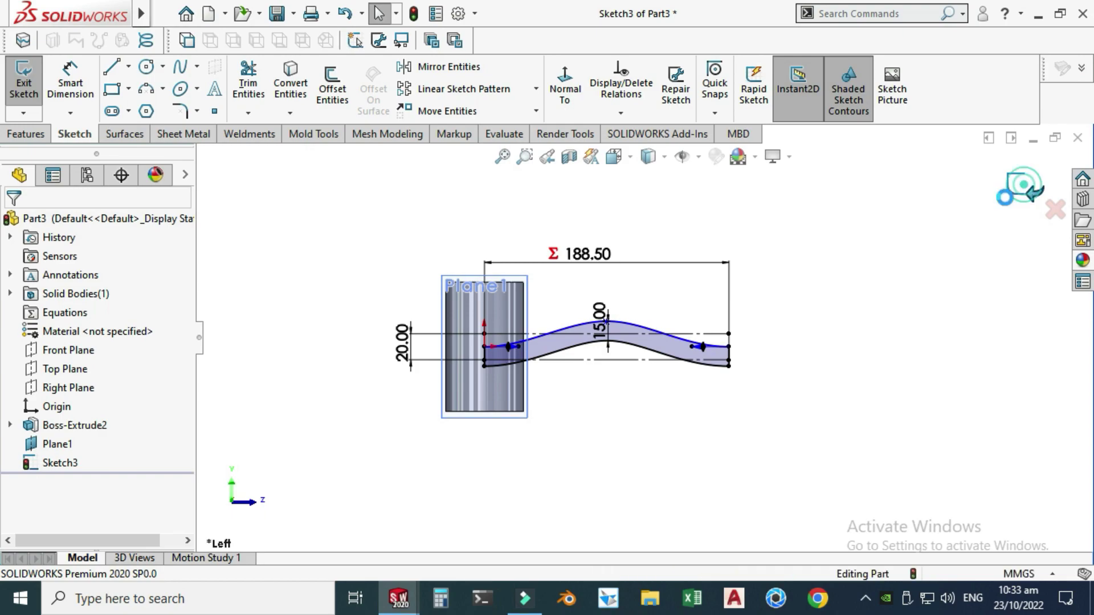
Step: Hide the tangent plane Plane1 in the model view
right_click(856, 221)
left_click(893, 295)
left_click_drag(862, 302, 806, 369)
key("Escape")
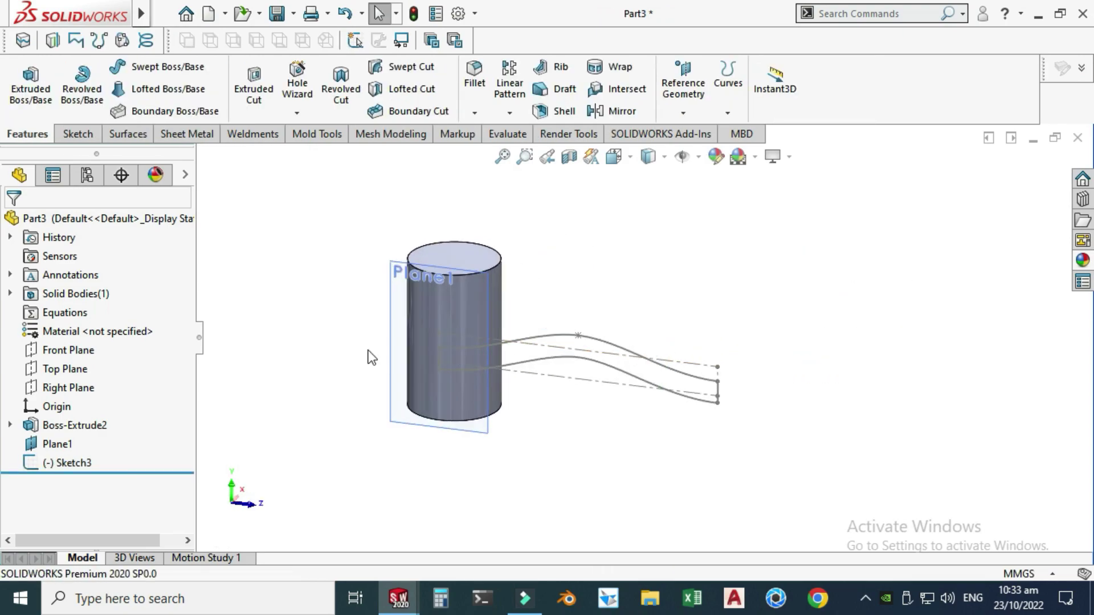
left_click(389, 314)
left_click(488, 257)
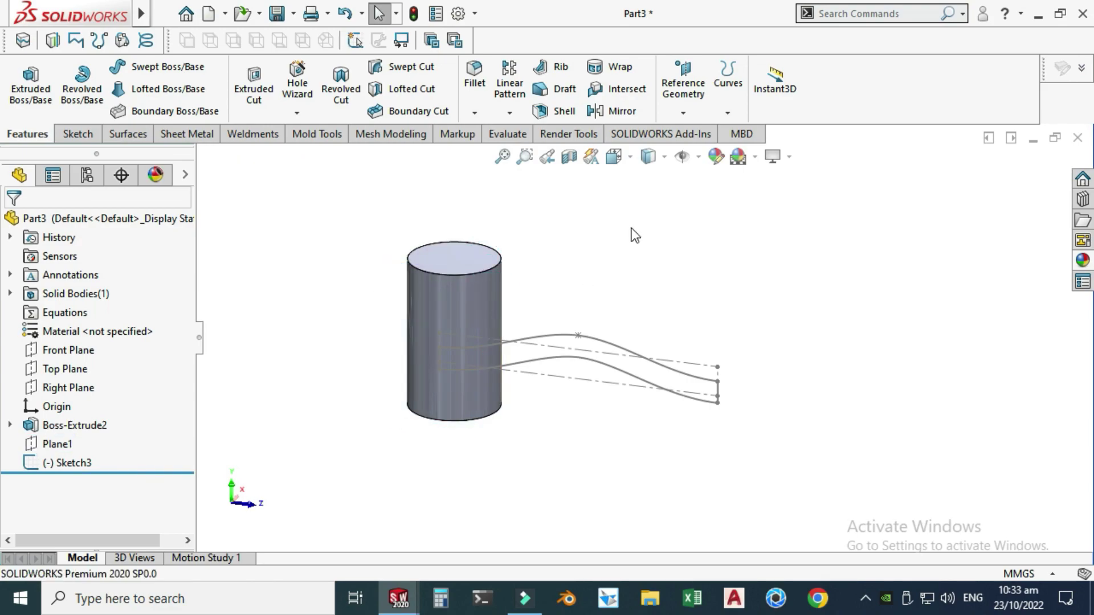
Step: Wrap the wavy band sketch around the cylinder's side face using the Scribe wrap type
left_click(625, 89)
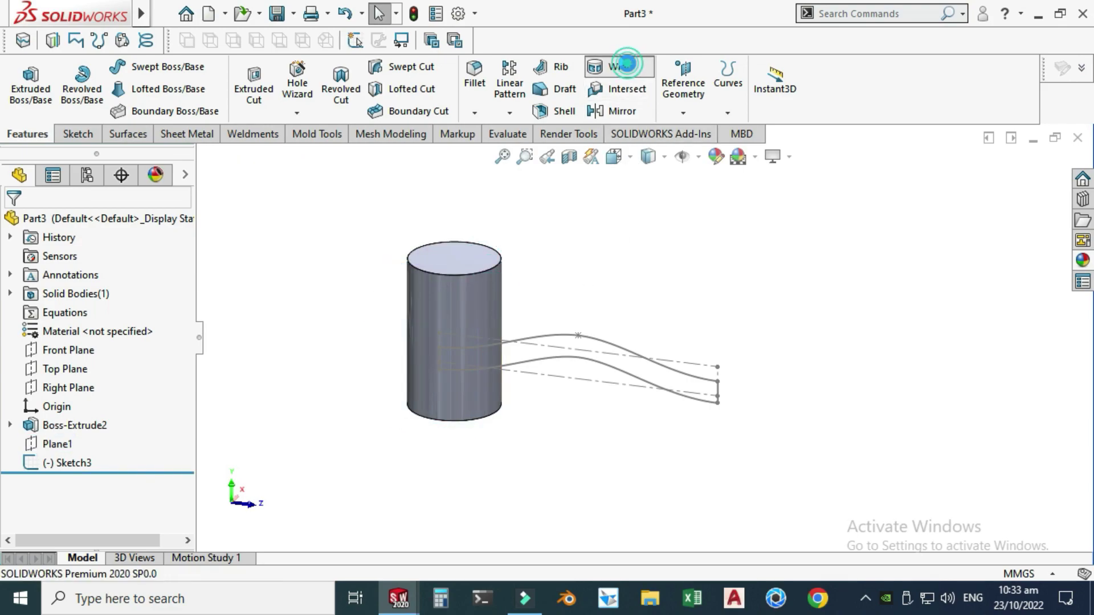
left_click(543, 343)
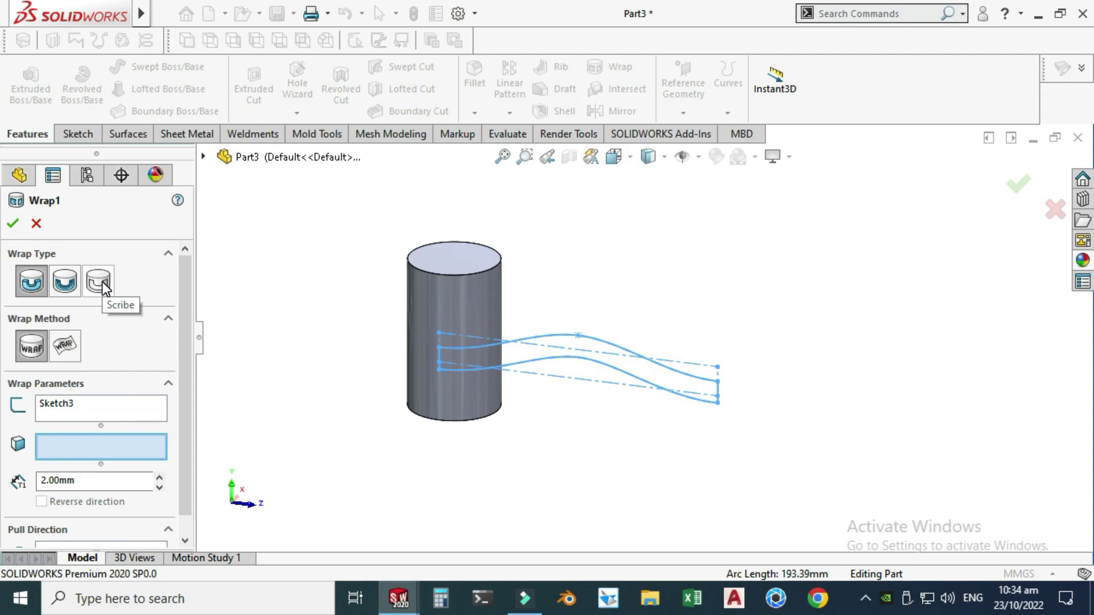
left_click(102, 282)
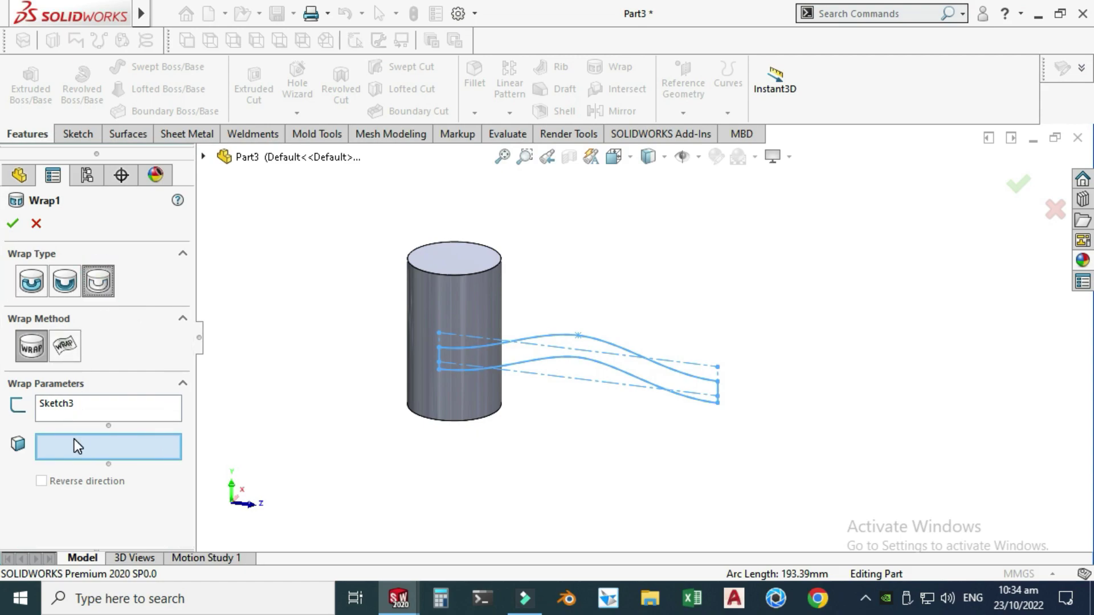
left_click(419, 286)
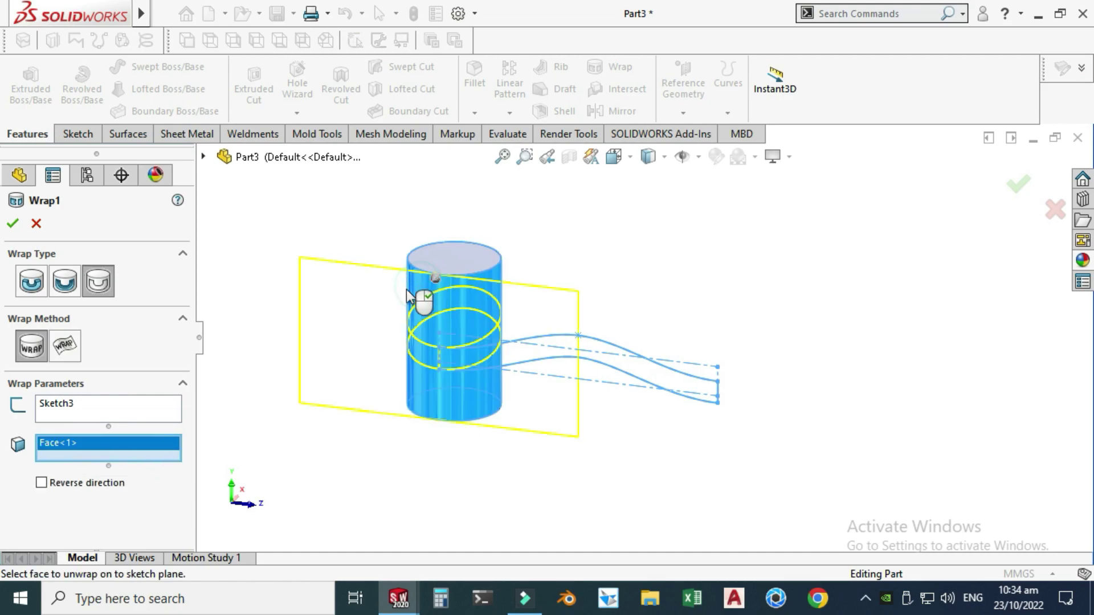
scroll(379, 327, "down", 2)
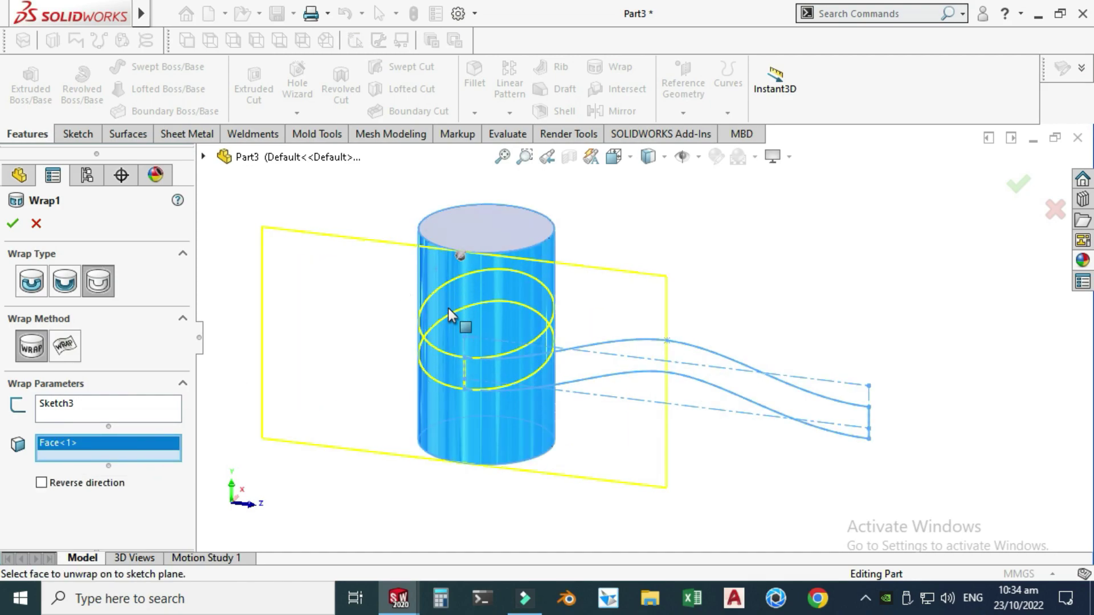
left_click(17, 224)
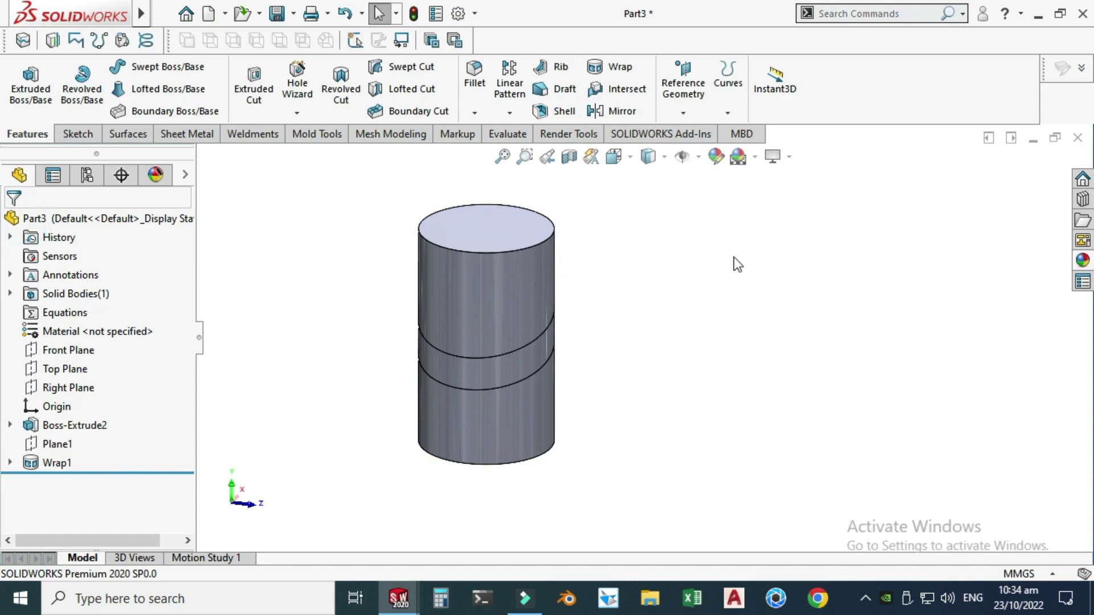
Step: Change the wrap feature's type to Deboss with a 2 mm depth
right_click(752, 255)
left_click(777, 330)
left_click_drag(608, 268, 508, 358)
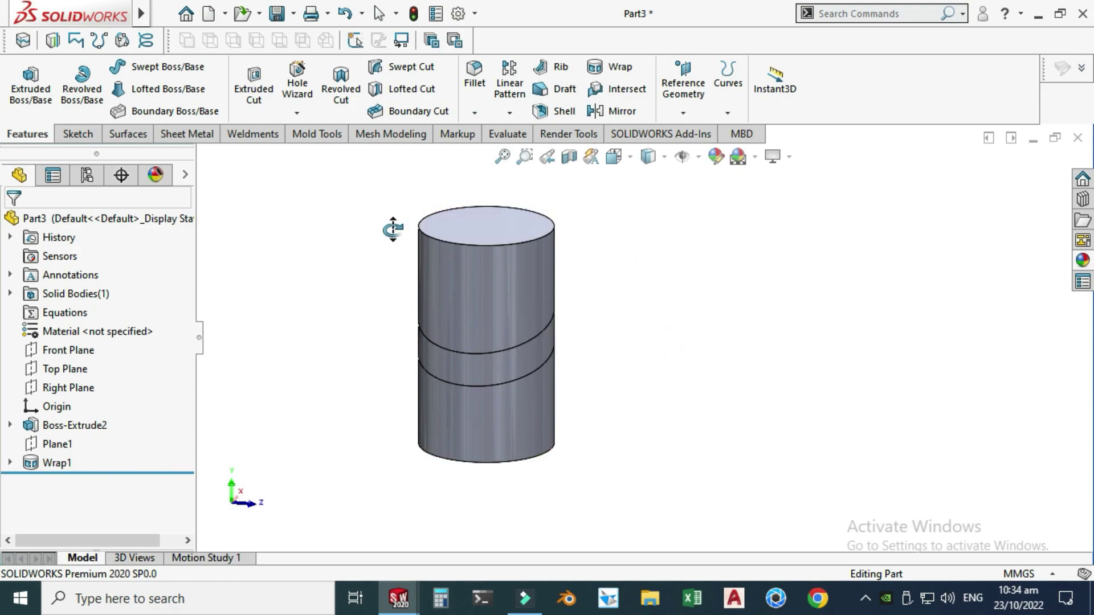
mouse_move(418, 382)
left_mouse_down()
mouse_move(468, 356)
mouse_move(310, 259)
mouse_move(310, 285)
mouse_move(469, 366)
mouse_move(502, 370)
left_mouse_up()
key("Escape")
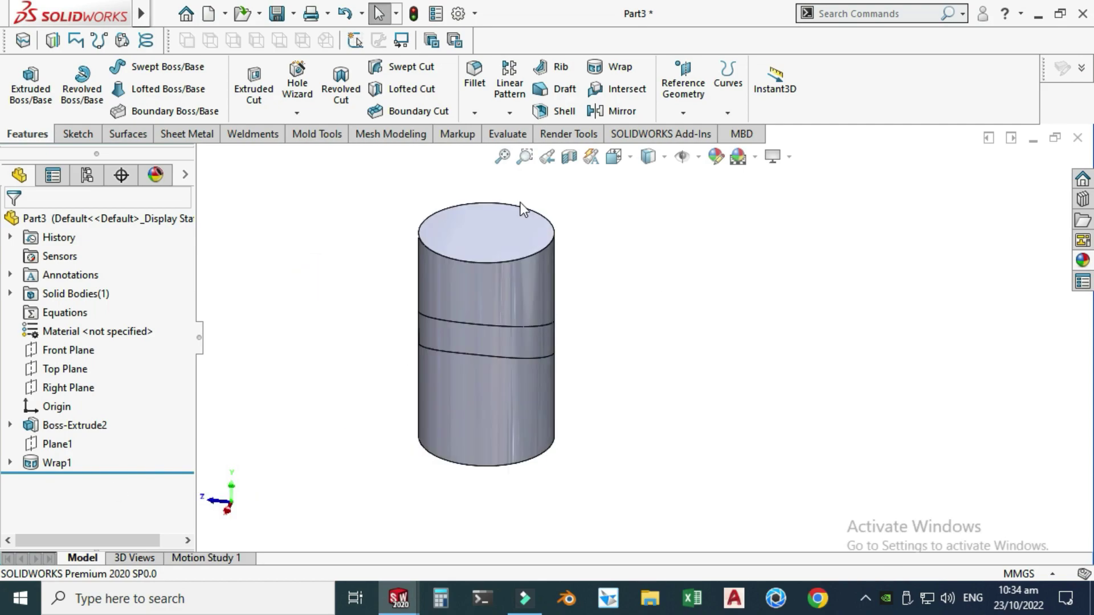
left_click(62, 466)
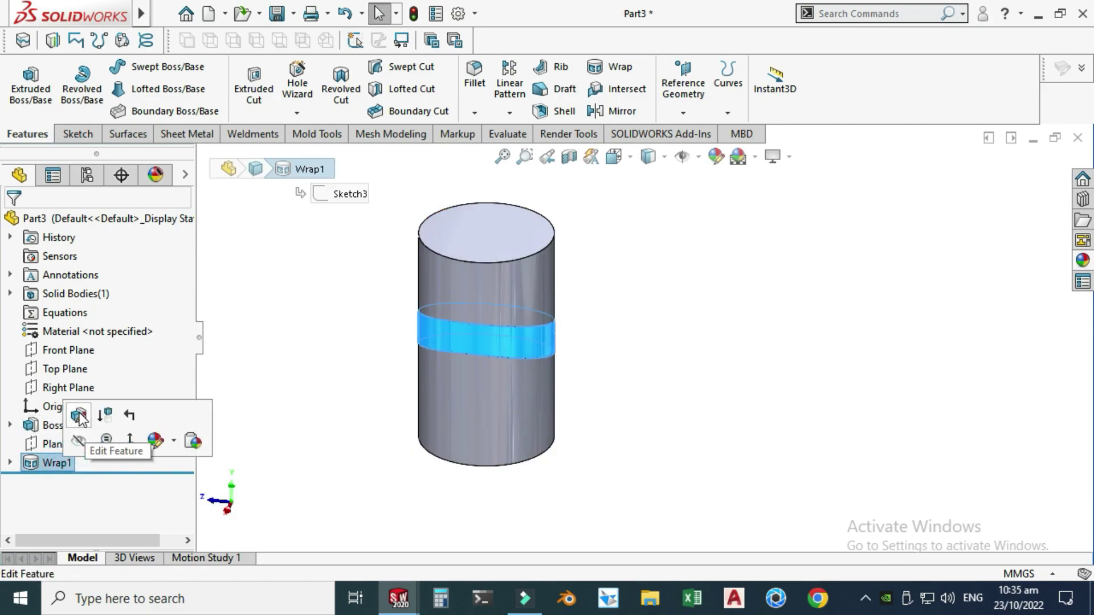
left_click(86, 420)
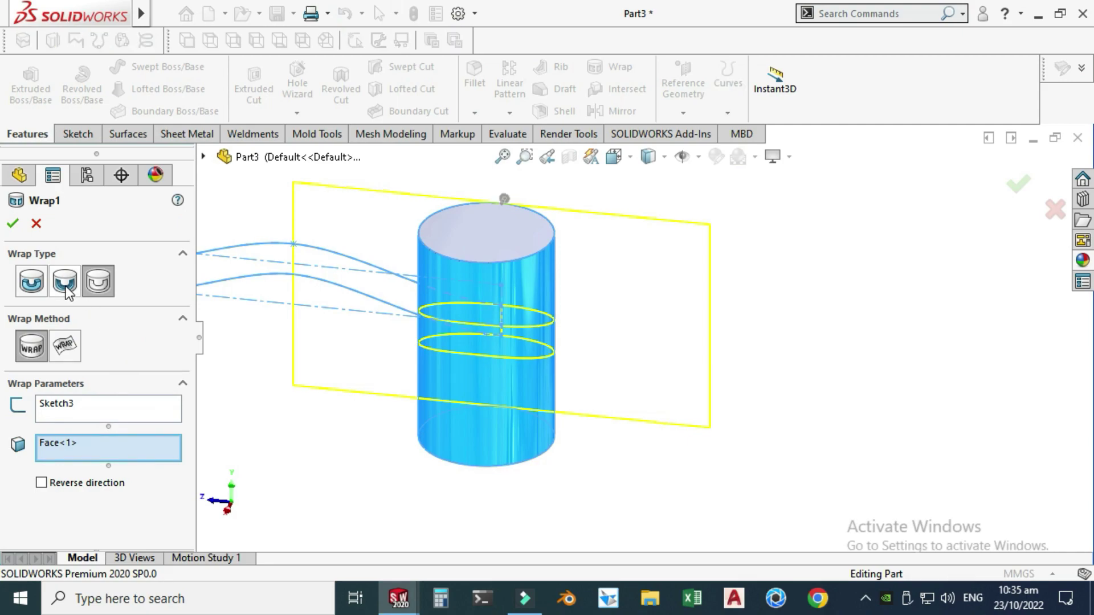
left_click(66, 290)
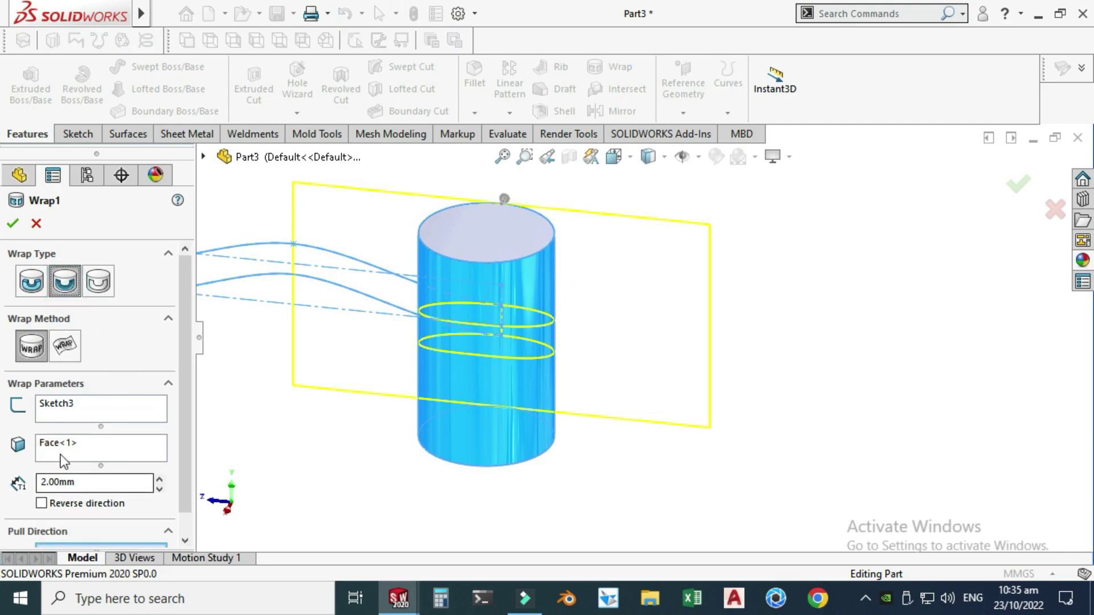
left_click(12, 224)
Step: Change the wrap feature's type to Emboss with a 2 mm thickness
right_click(691, 302)
left_click(796, 329)
left_click_drag(752, 313, 419, 210)
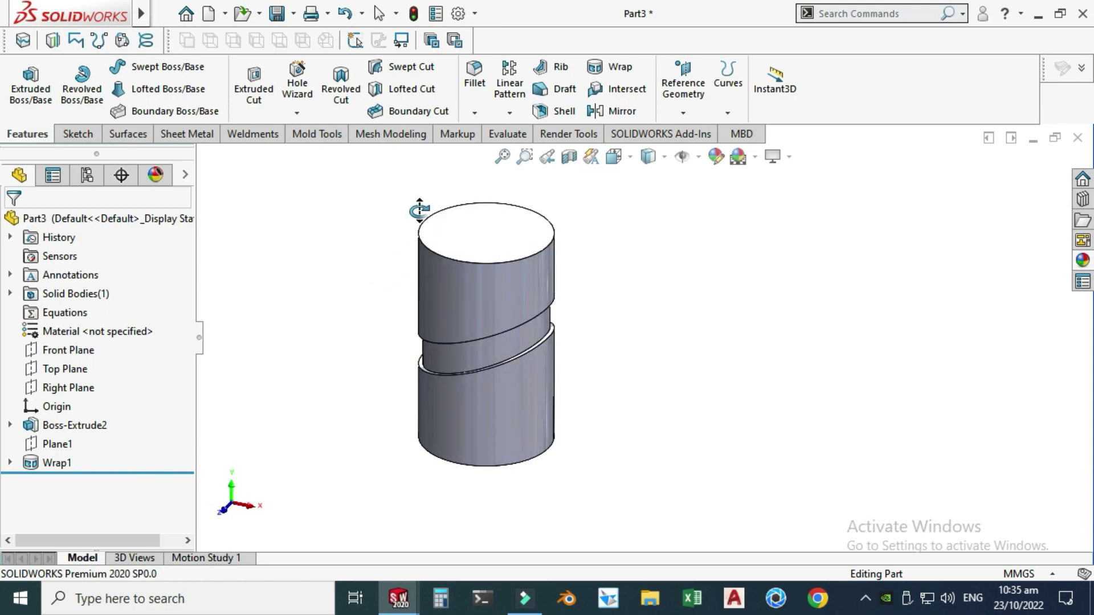
left_click(55, 462)
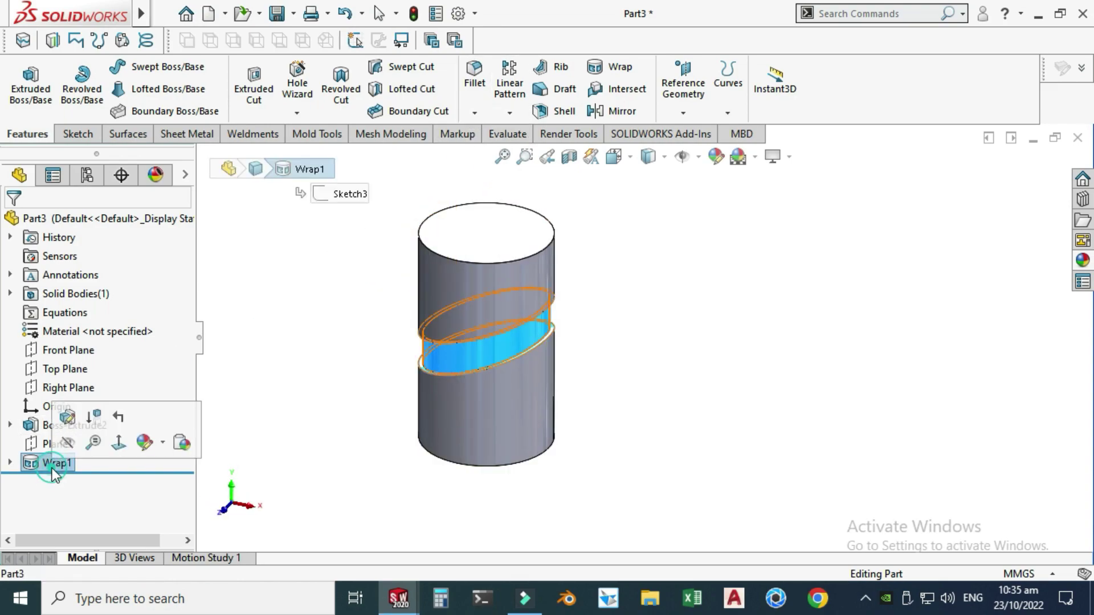
left_click(78, 402)
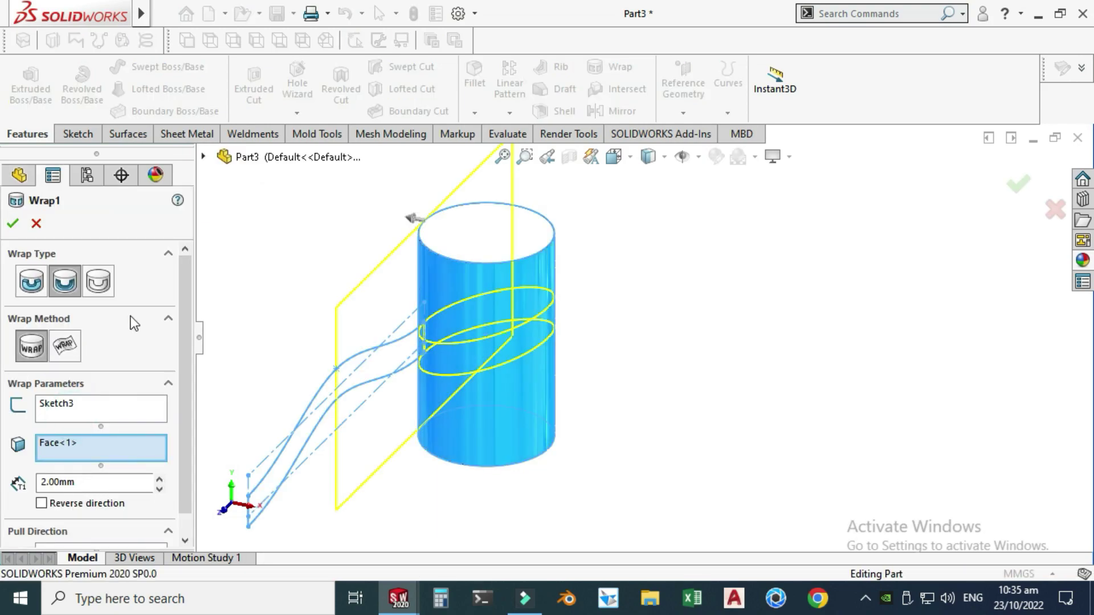
left_click(26, 283)
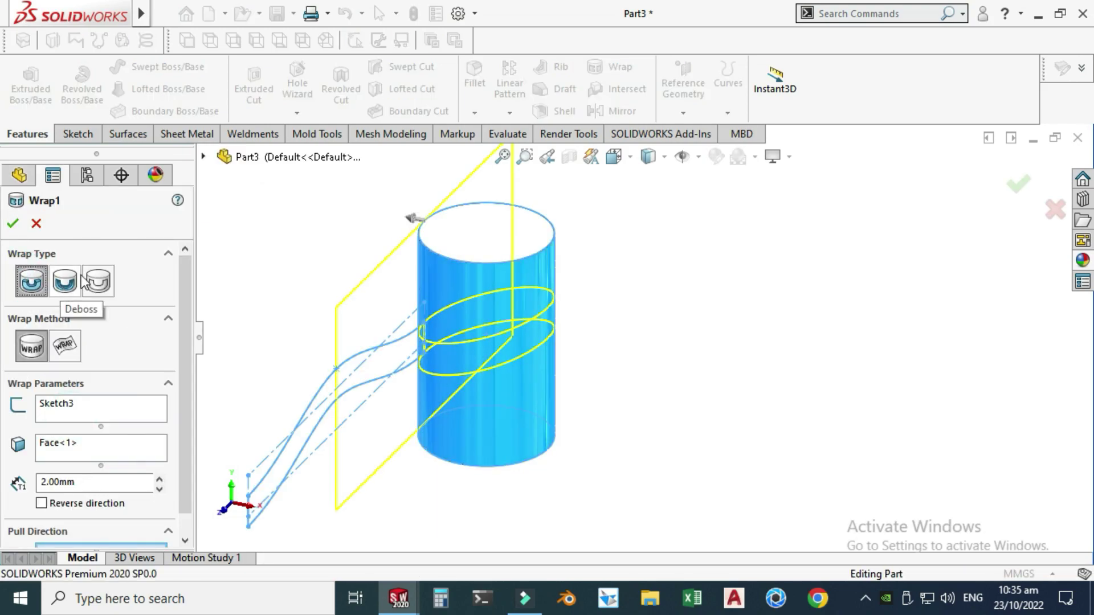
left_click(13, 222)
Step: Roll the model back to just after the cylinder extrusion, before Plane1 and the wrap
right_click(729, 268)
left_click(787, 339)
left_click_drag(786, 341, 344, 266)
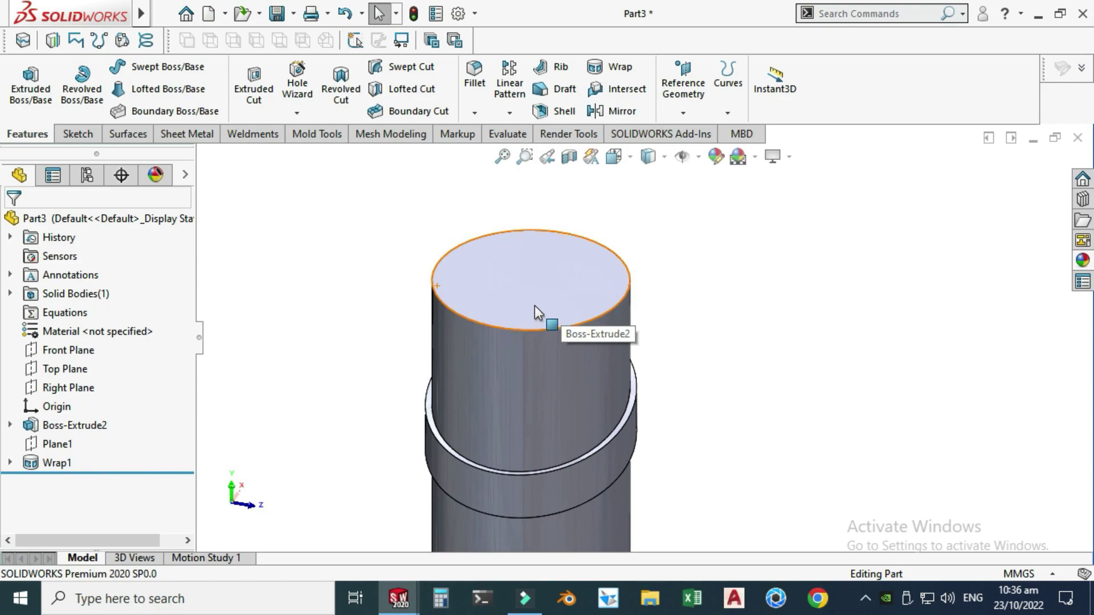
scroll(524, 274, "up", 2)
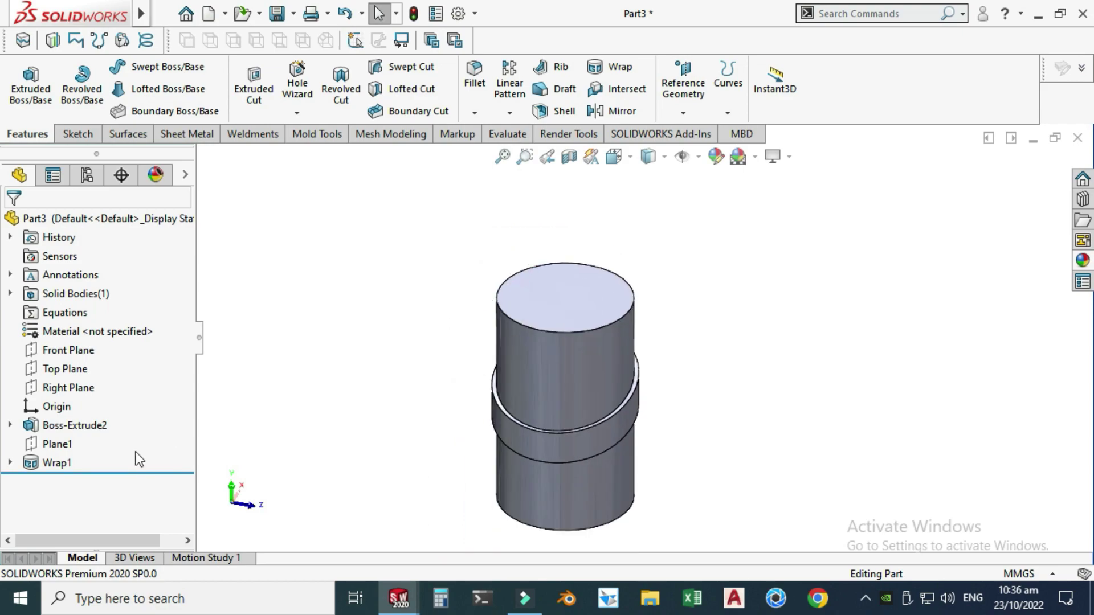
left_click_drag(128, 472, 131, 441)
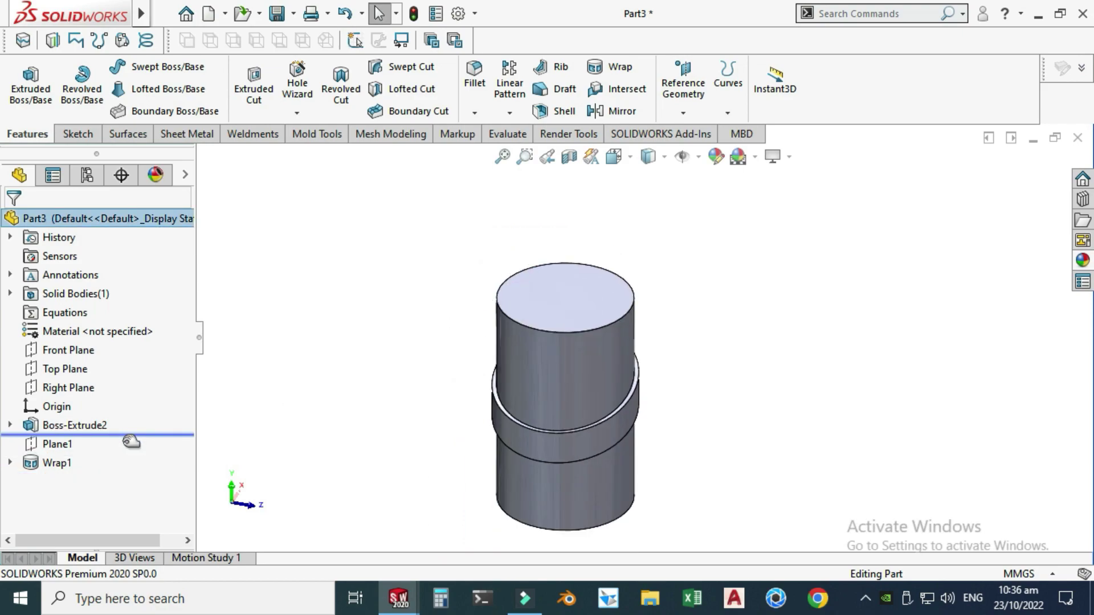
Step: Start a sketch on the cylinder's top face and draw a circle about 41 mm in diameter centred on the origin
left_click(565, 300)
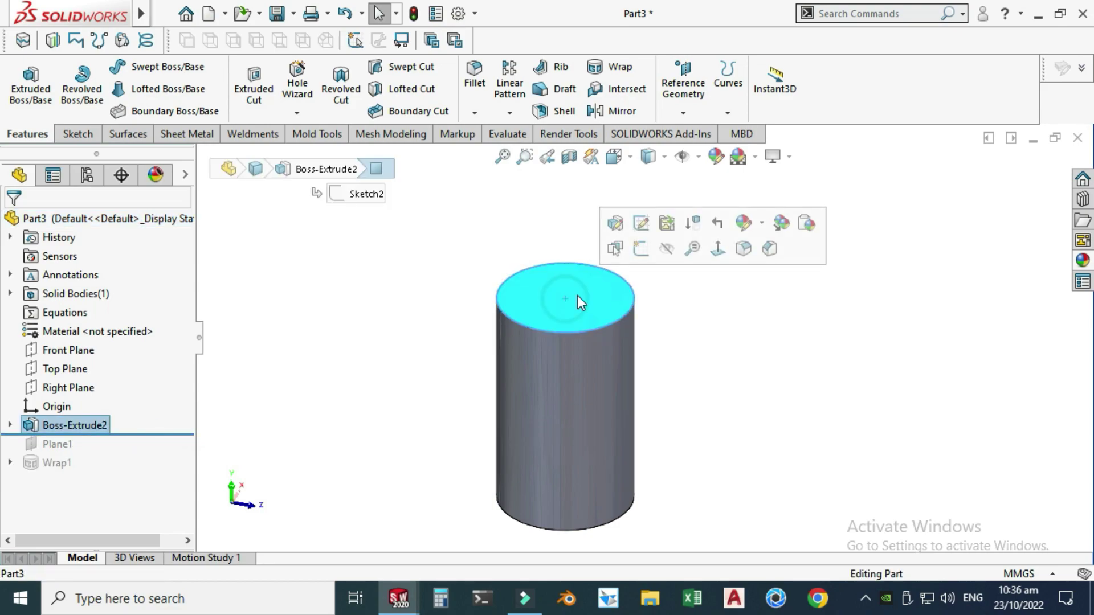
left_click(640, 251)
left_click(565, 85)
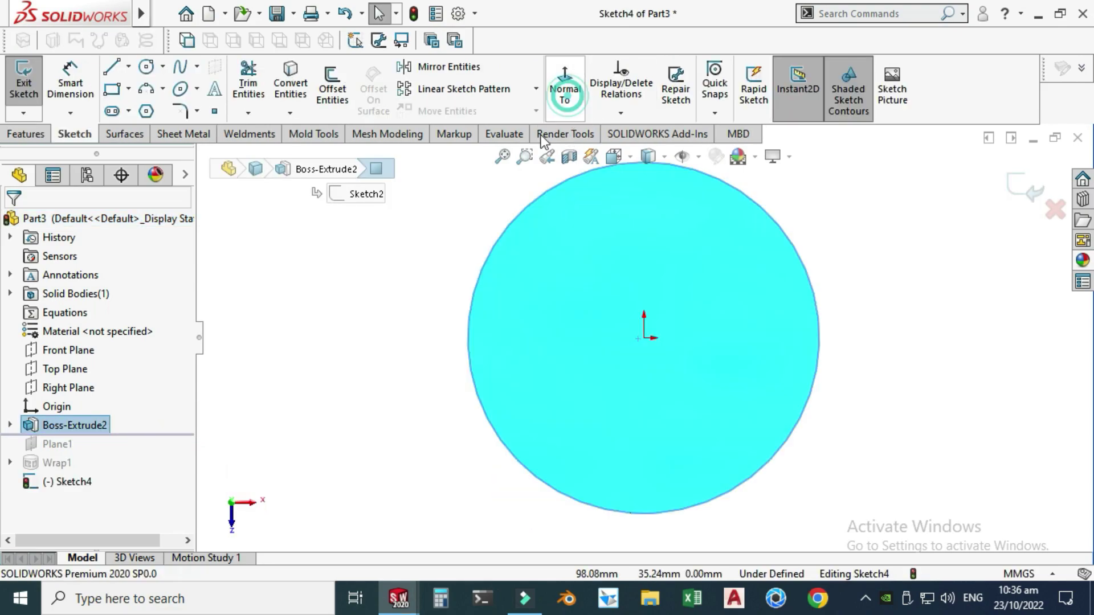
left_click(146, 66)
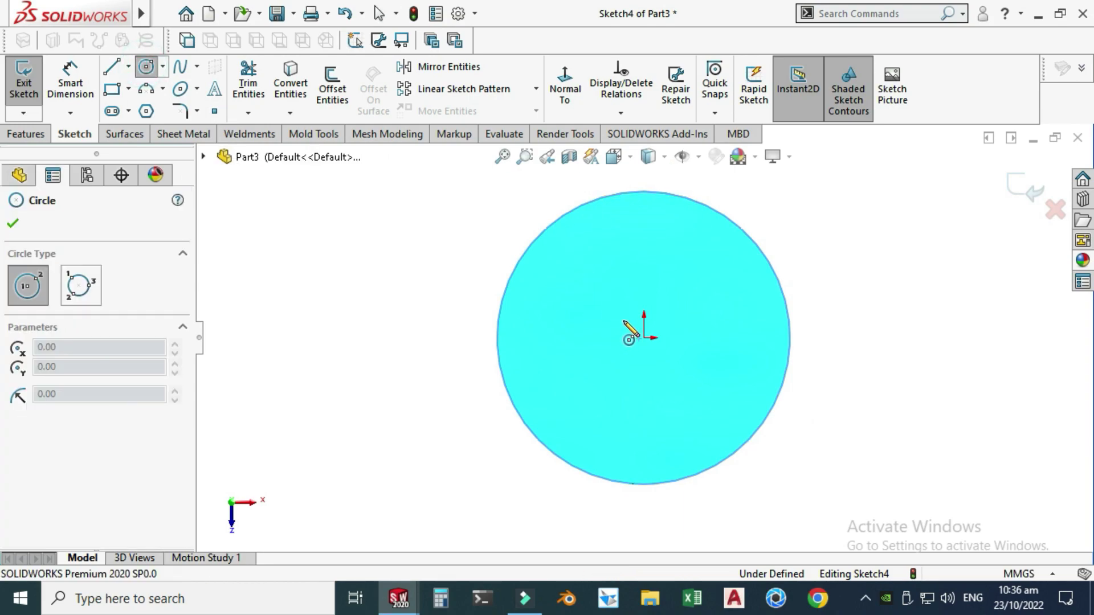
left_click(644, 338)
left_click(572, 408)
key("Escape")
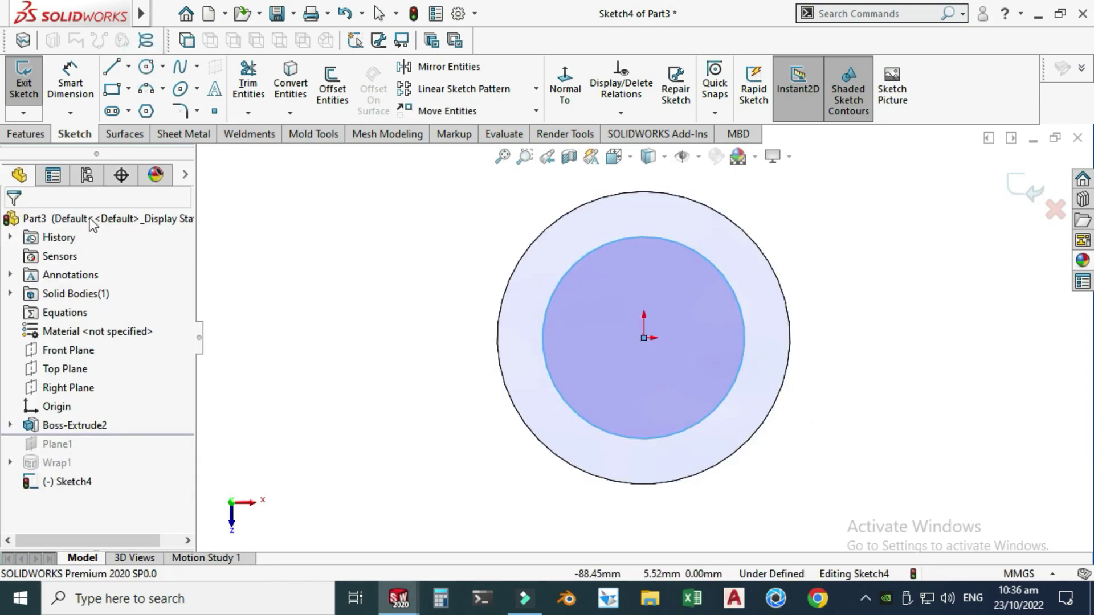
Step: Dimension the circle's diameter to 45 mm
left_click(83, 79)
left_click(586, 435)
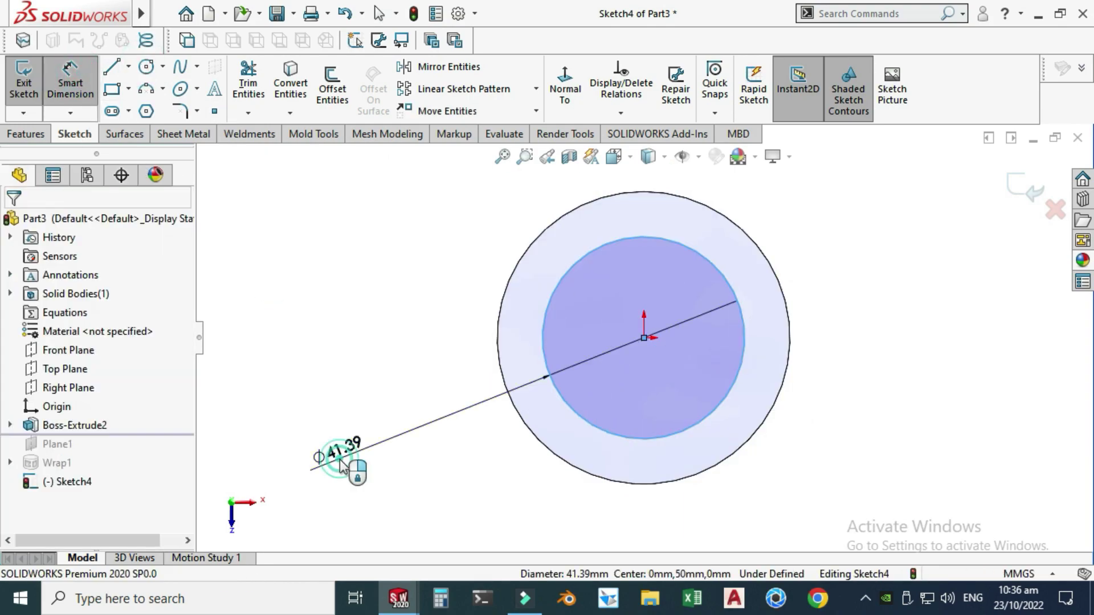
left_click(367, 453)
type("45")
key("Return")
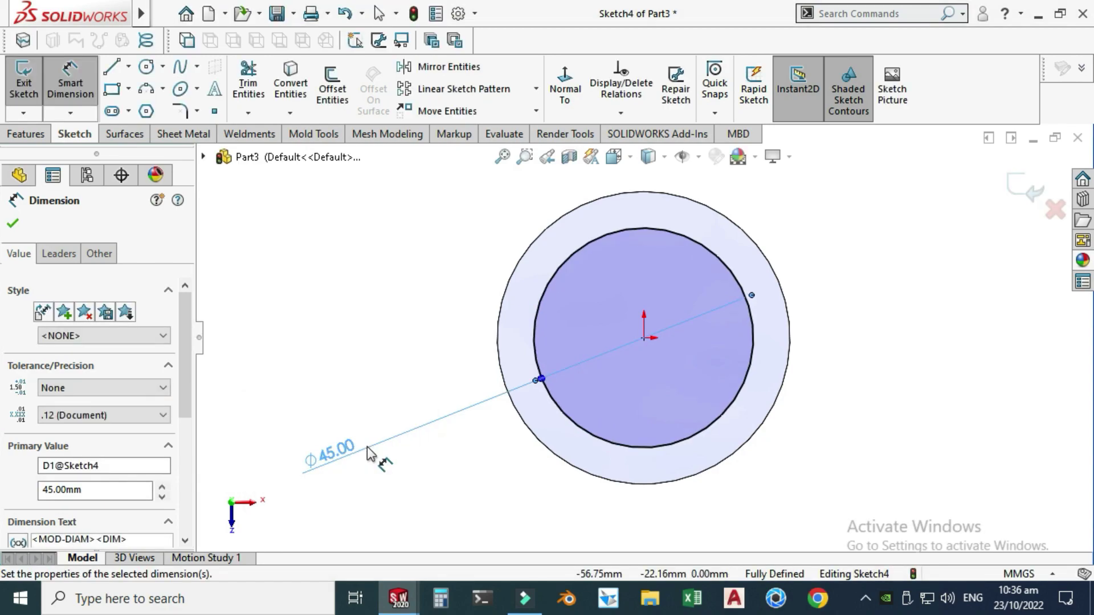
key("Escape")
Step: Extrude-cut the 45 mm circle down through the whole cylinder with the Through All end condition
right_click(812, 246)
mouse_move(880, 280)
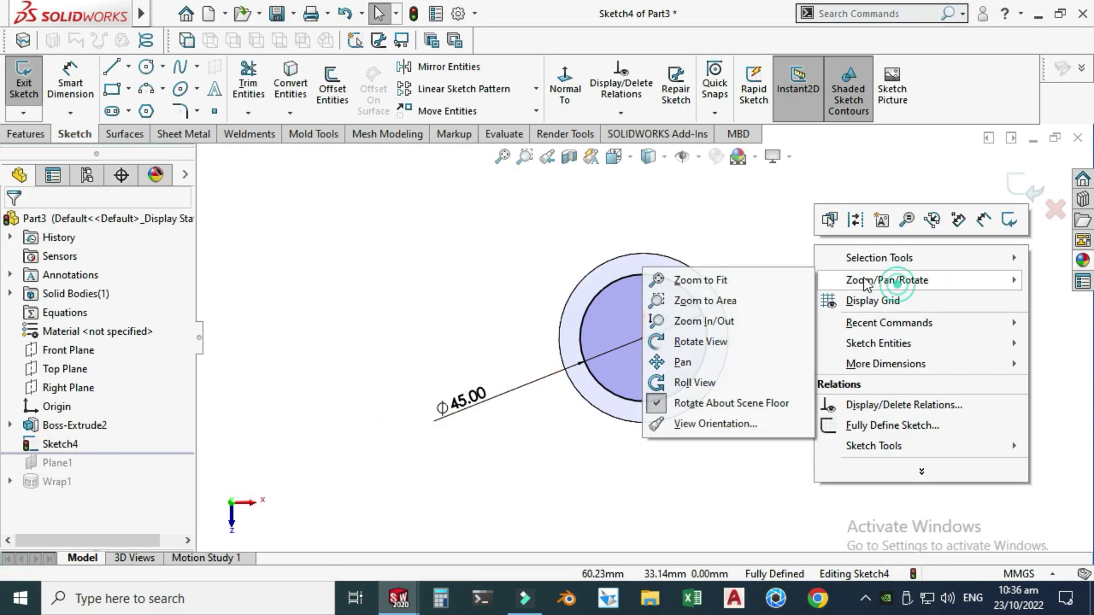
left_click(758, 342)
left_click_drag(757, 348, 159, 145)
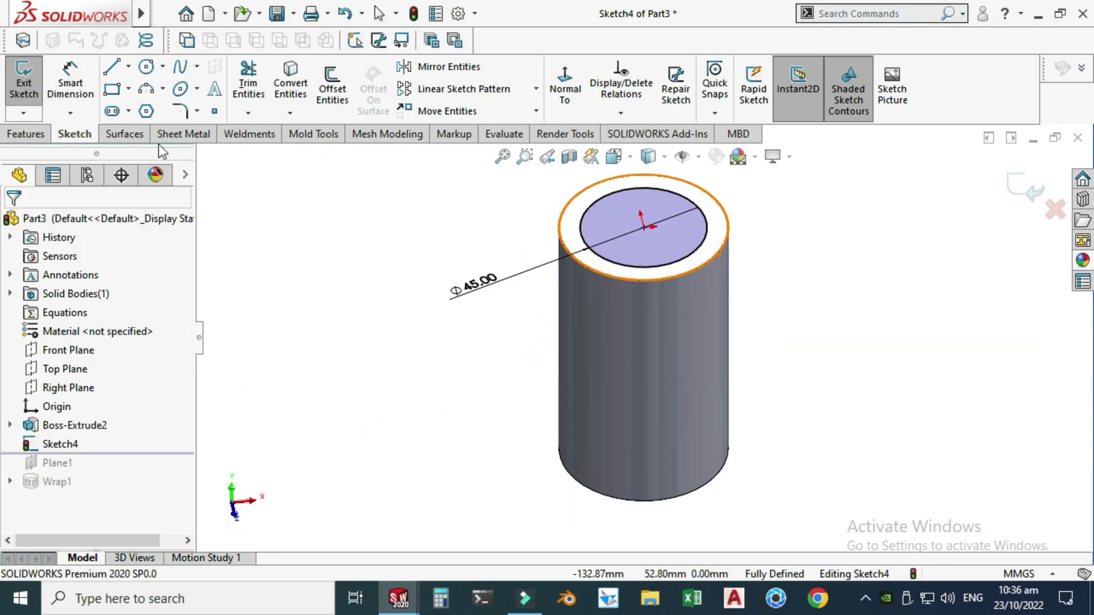
left_click(9, 135)
left_click(238, 101)
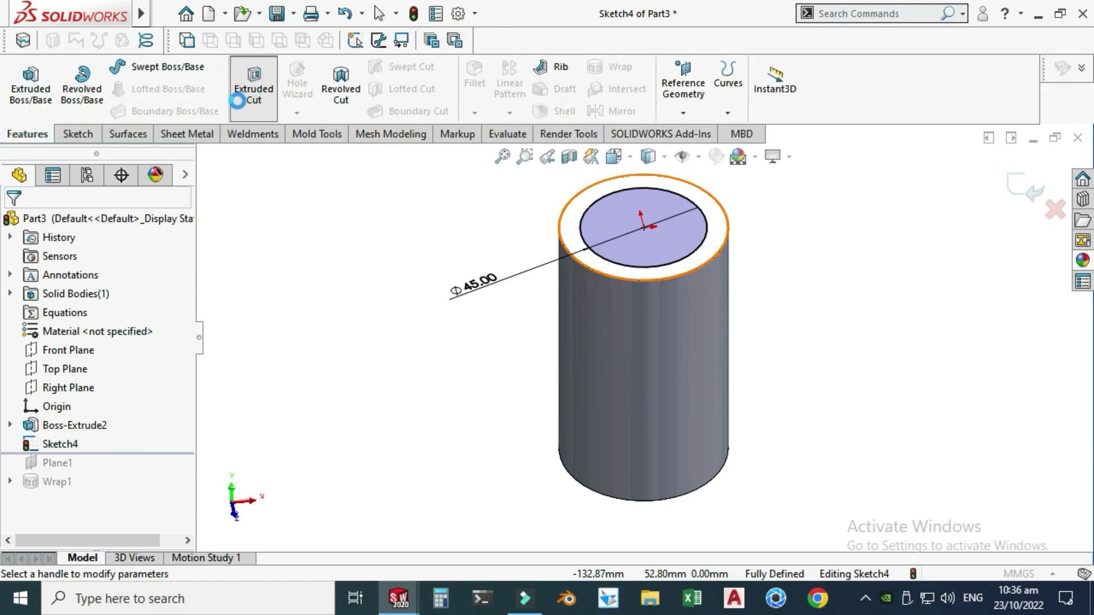
left_click(69, 326)
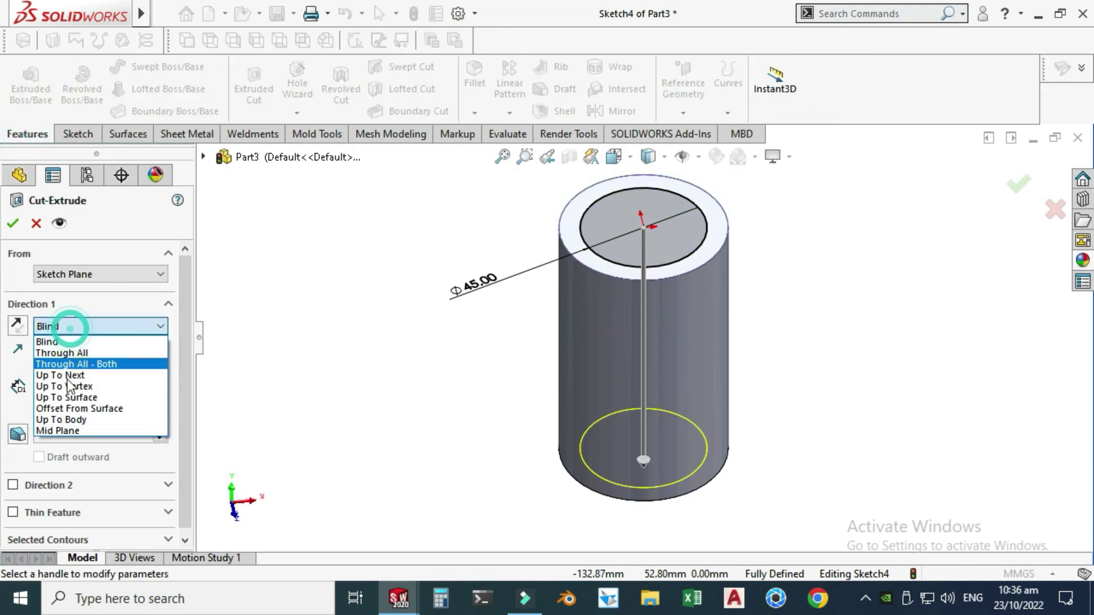
left_click(88, 352)
left_click(13, 223)
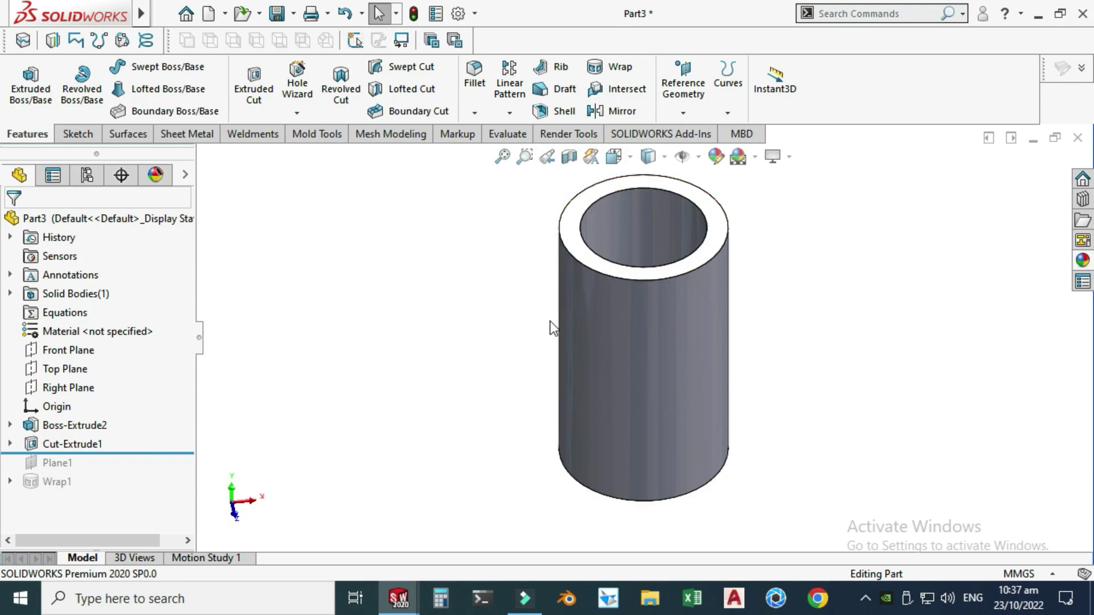
Step: Roll the model forward past Plane1 and Wrap1 to restore the embossed band on the bored cylinder
left_click_drag(159, 455, 159, 486)
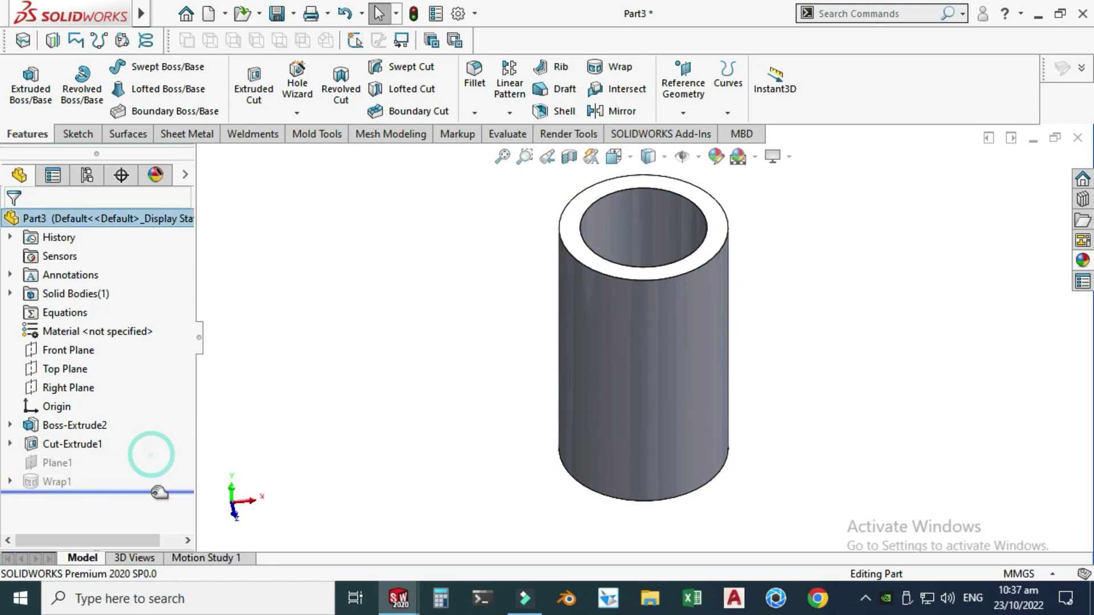
left_click(451, 283)
right_click(461, 202)
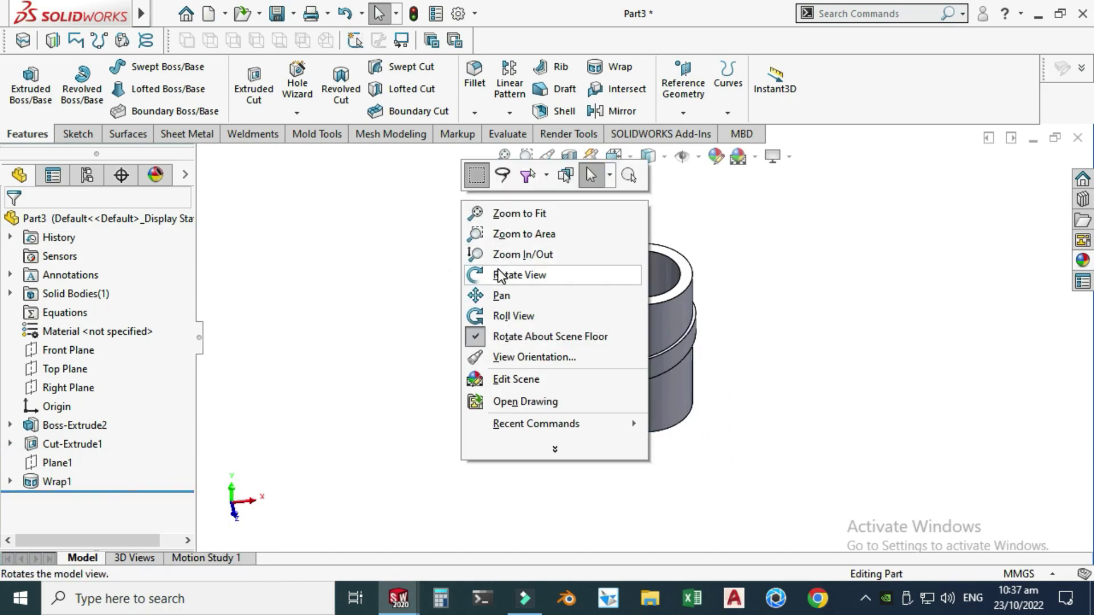
left_click(487, 275)
left_click_drag(487, 275, 648, 341)
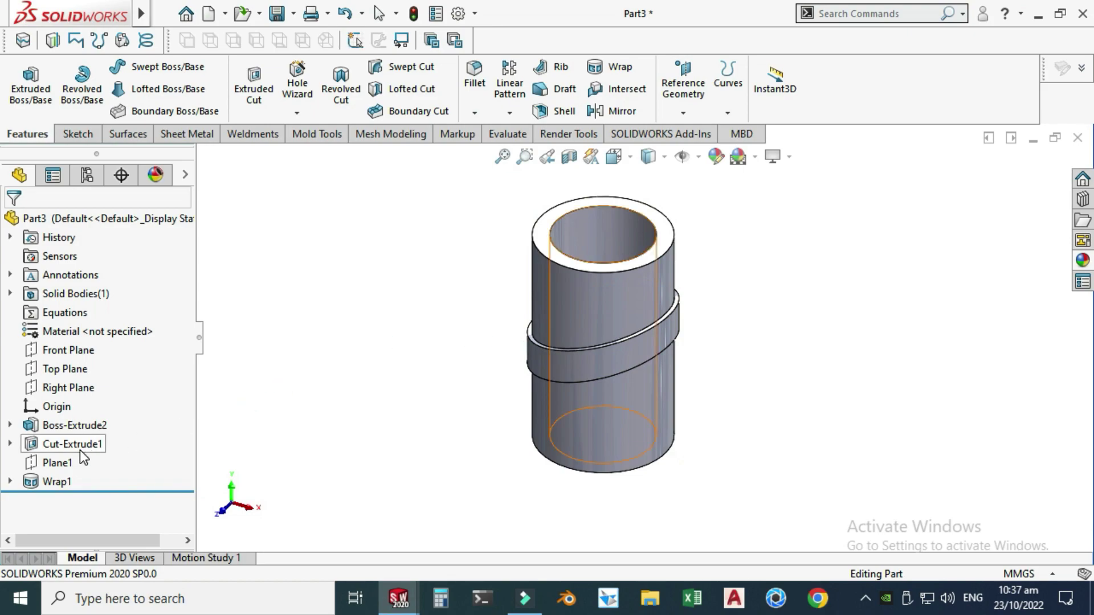
left_click_drag(353, 320, 561, 317)
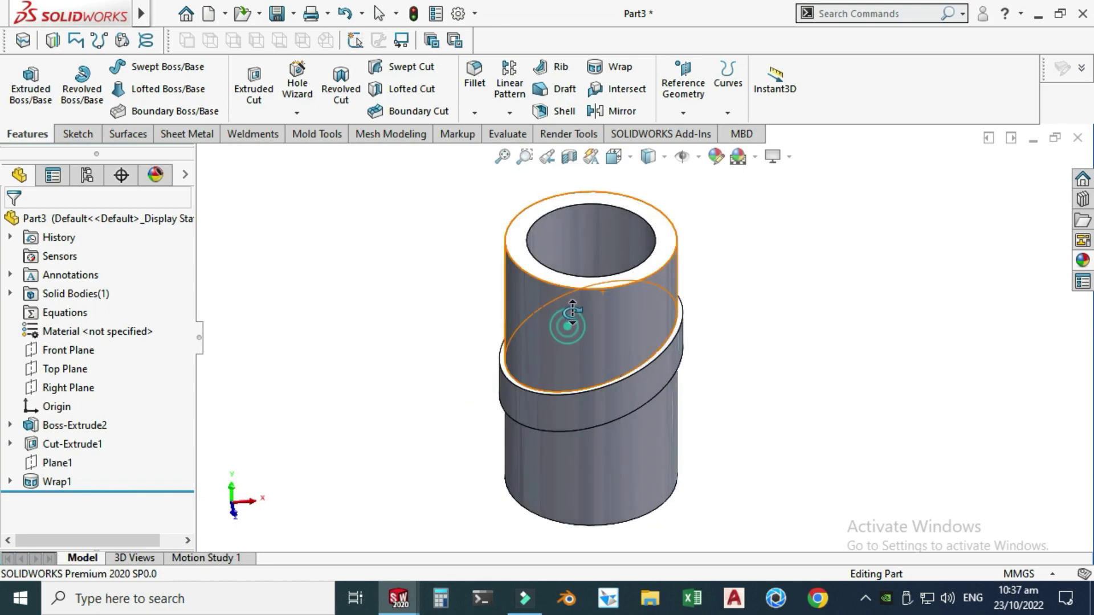
Step: Chamfer the outer and inner circular edges at both ends of the tube by 1 mm at 45 degrees
left_click(468, 114)
left_click(484, 153)
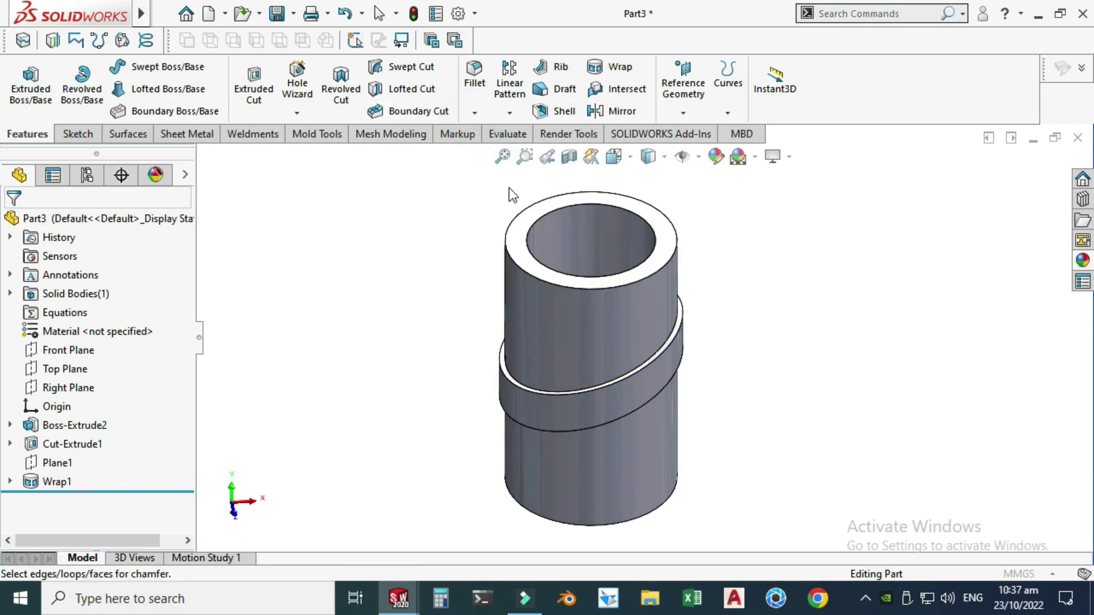
scroll(508, 189, "down", 2)
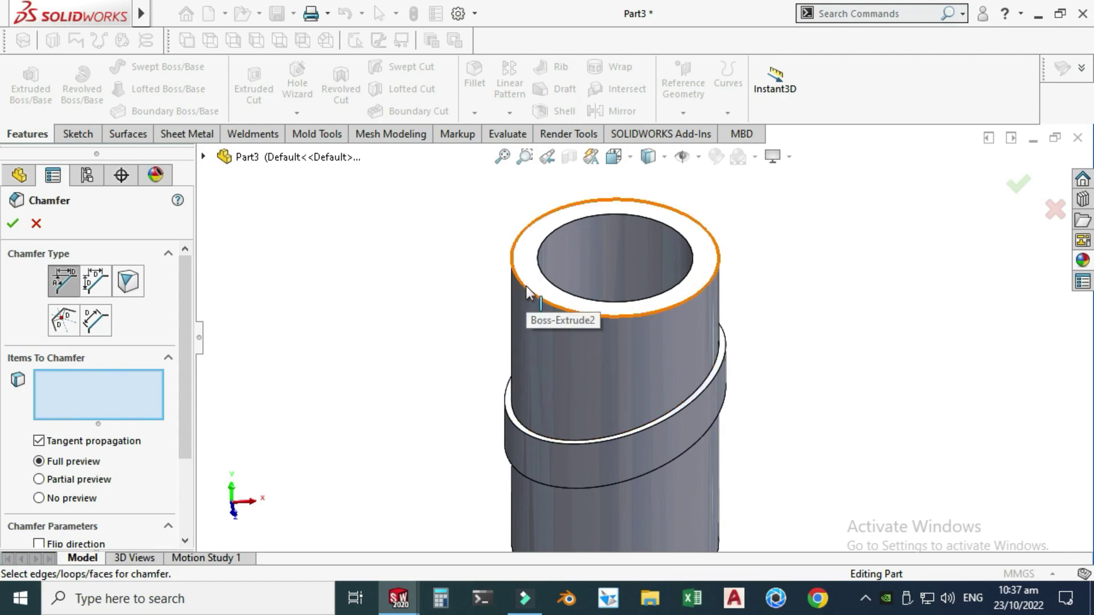
left_click_drag(188, 323, 169, 411)
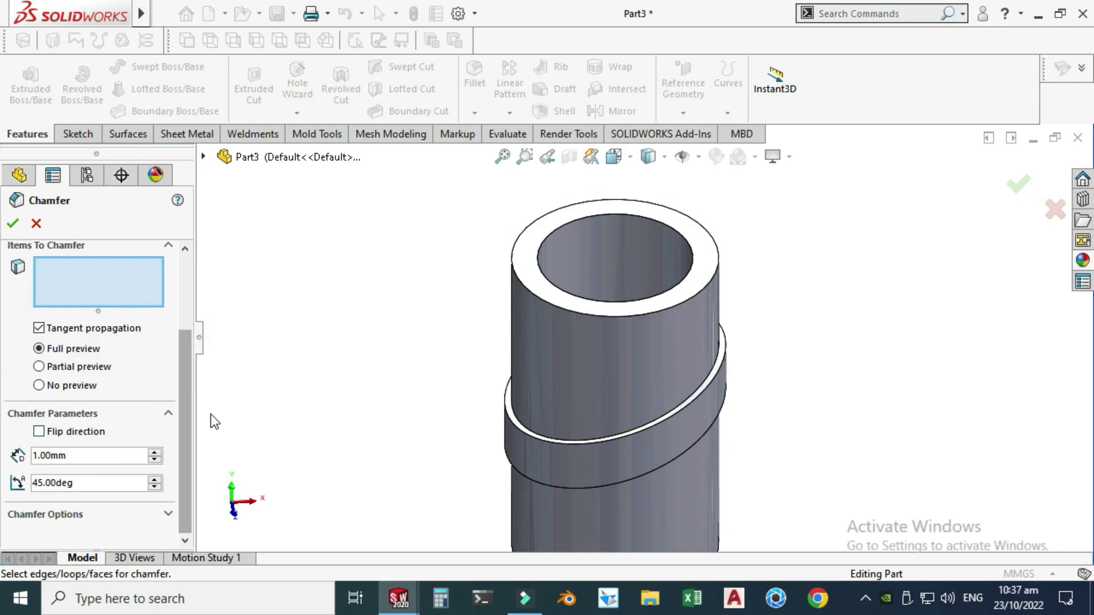
left_click(518, 285)
left_click(540, 275)
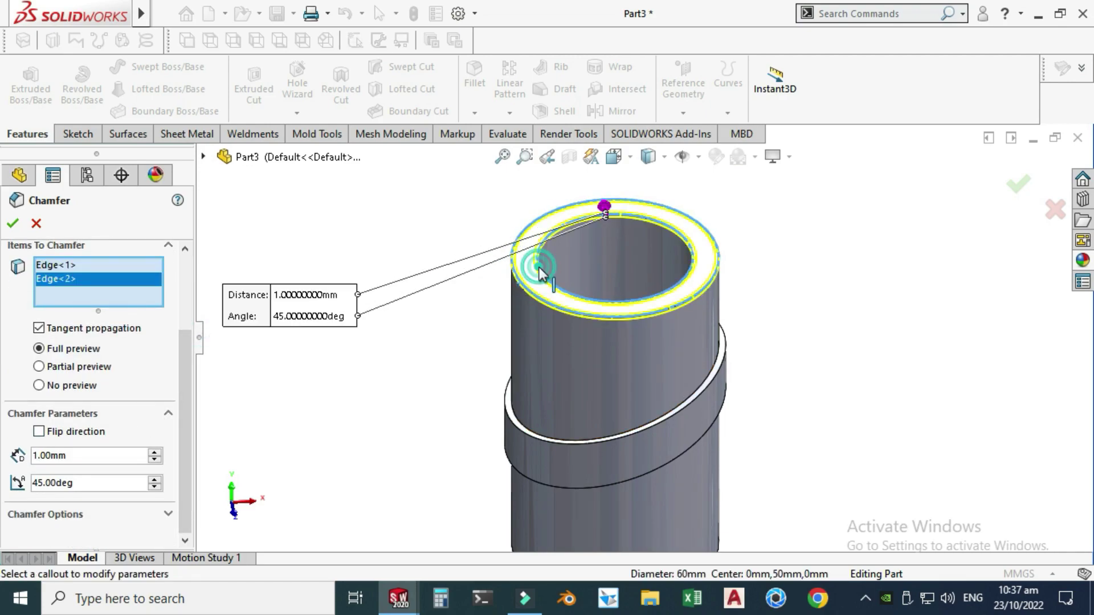
scroll(613, 398, "up", 3)
scroll(613, 429, "down", 3)
left_click(606, 450)
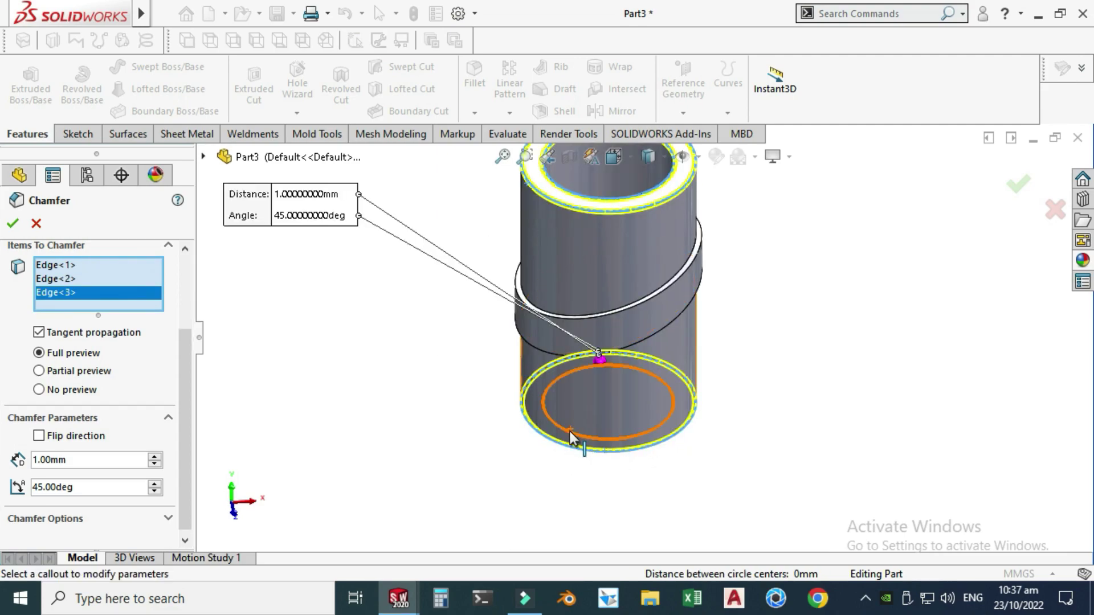
left_click(570, 432)
left_click(15, 224)
scroll(586, 381, "up", 3)
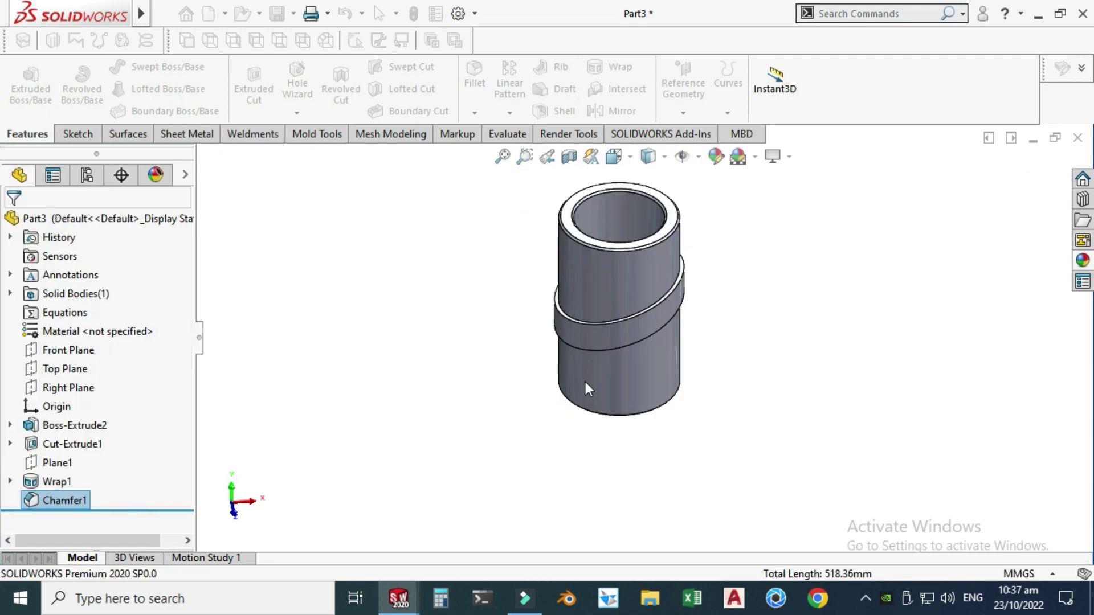
scroll(673, 292, "down", 2)
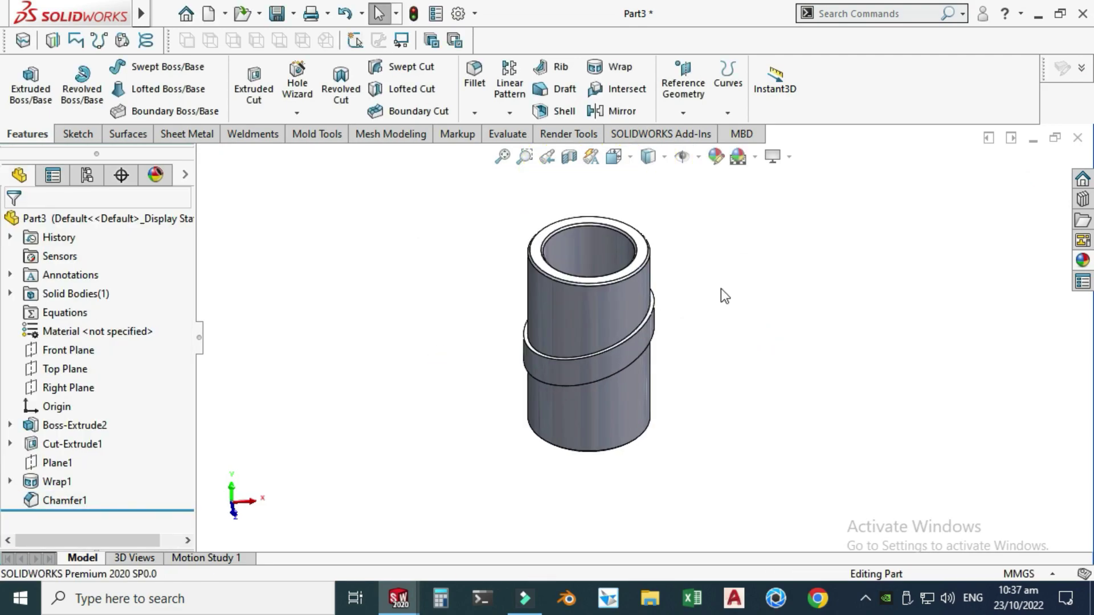
Step: Apply the polished copper appearance to the whole part
left_click(1077, 261)
scroll(920, 240, "up", 2)
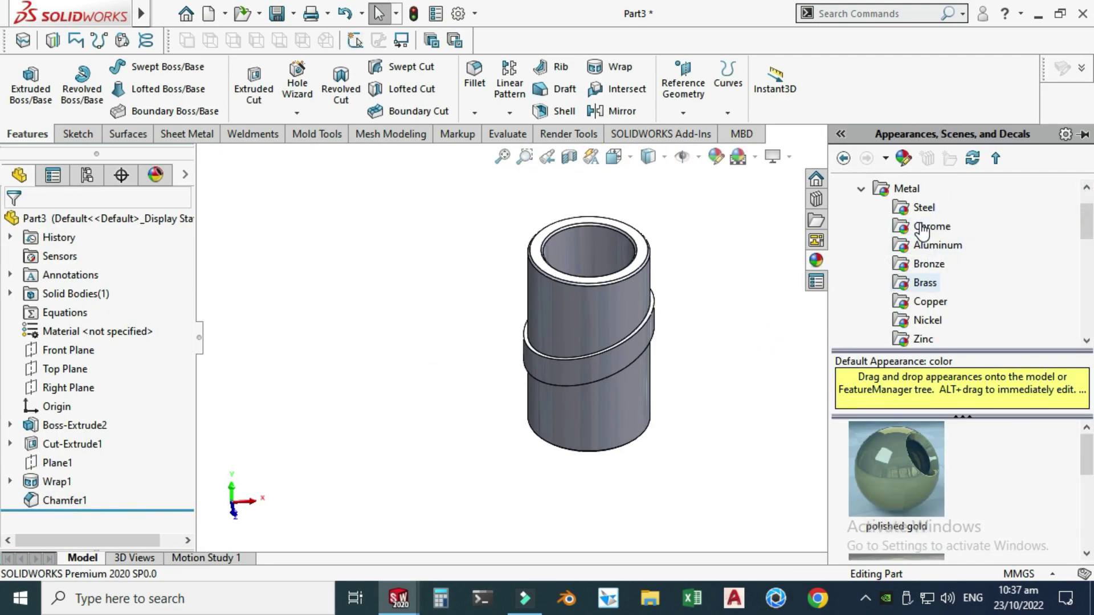
left_click(934, 304)
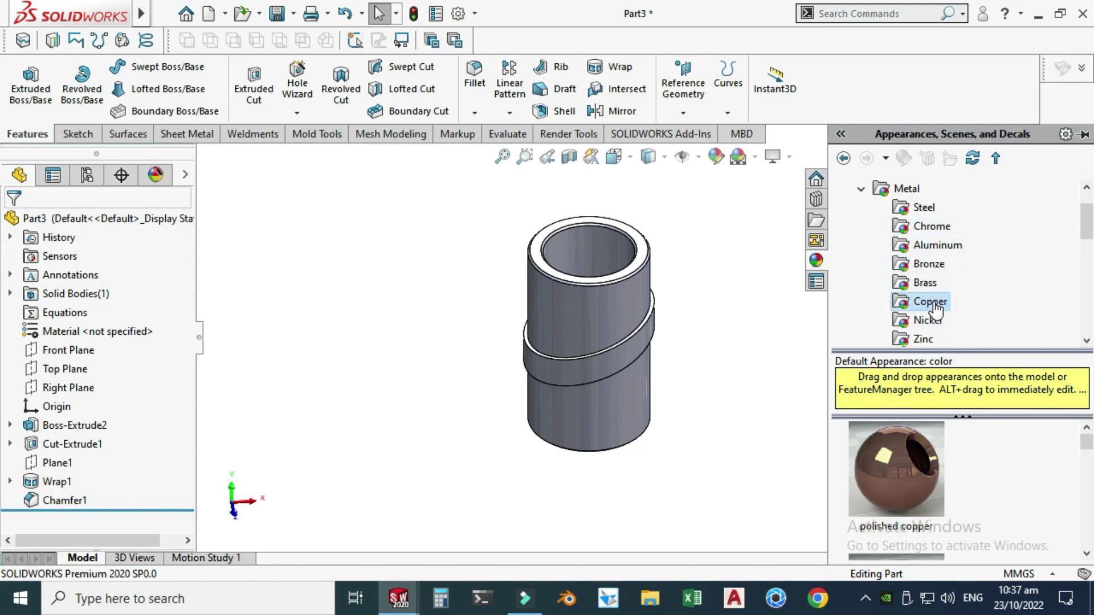
double_click(904, 480)
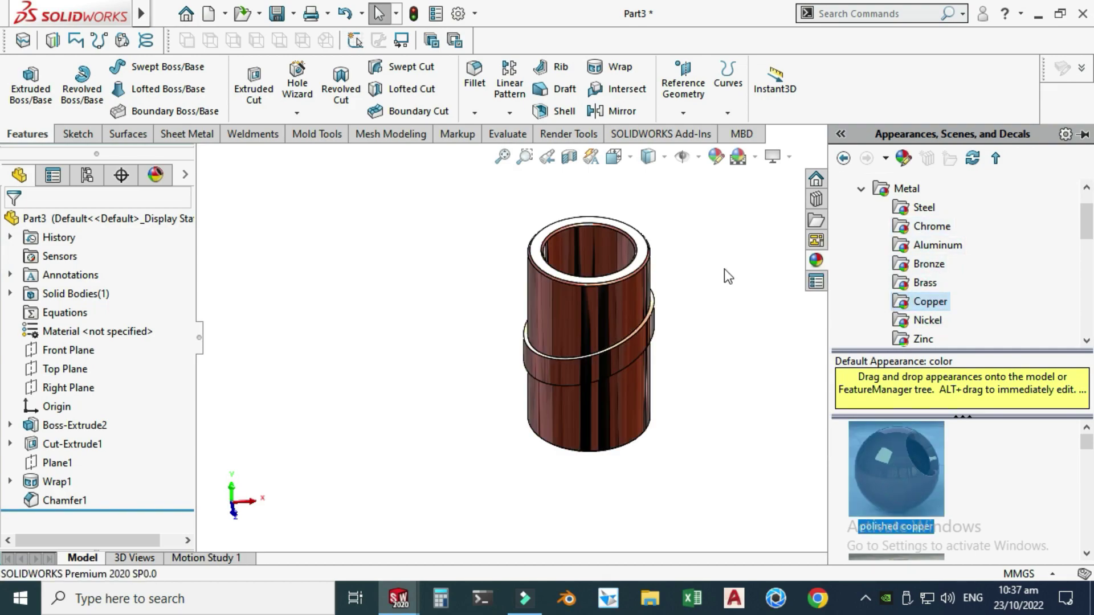
right_click(710, 295)
left_click(747, 367)
left_click_drag(745, 361, 679, 296)
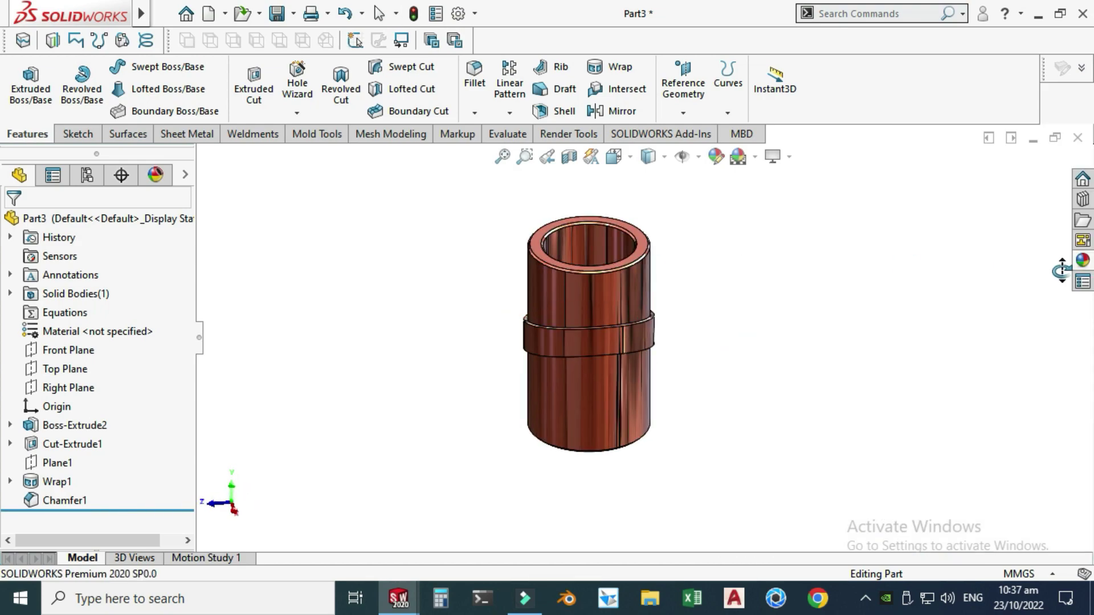
Step: Apply the polished gold appearance to the Wrap1 band only
left_click(1085, 264)
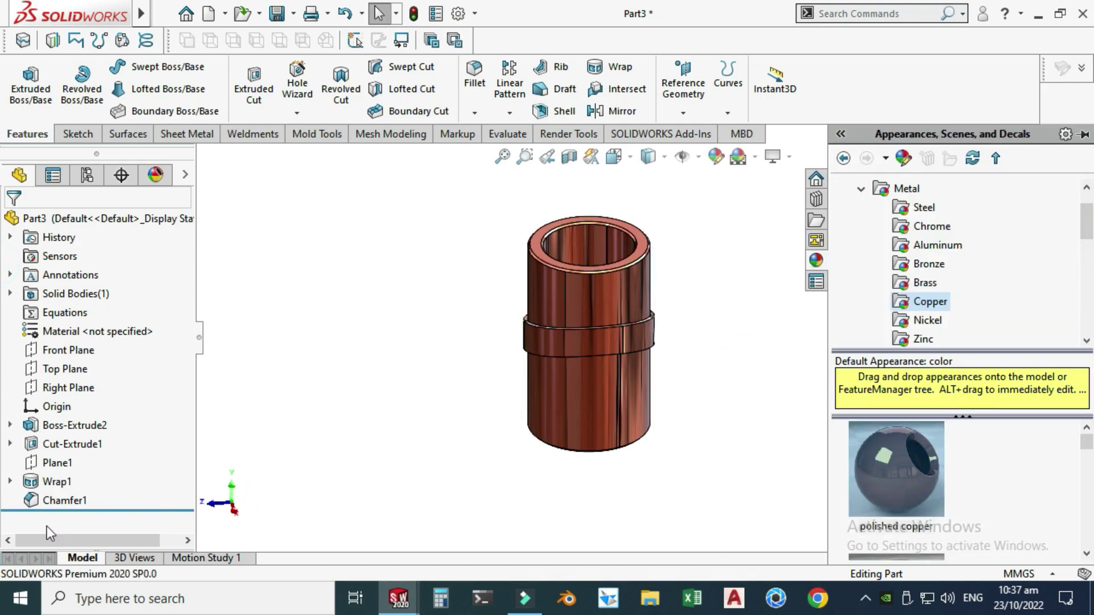
left_click(57, 482)
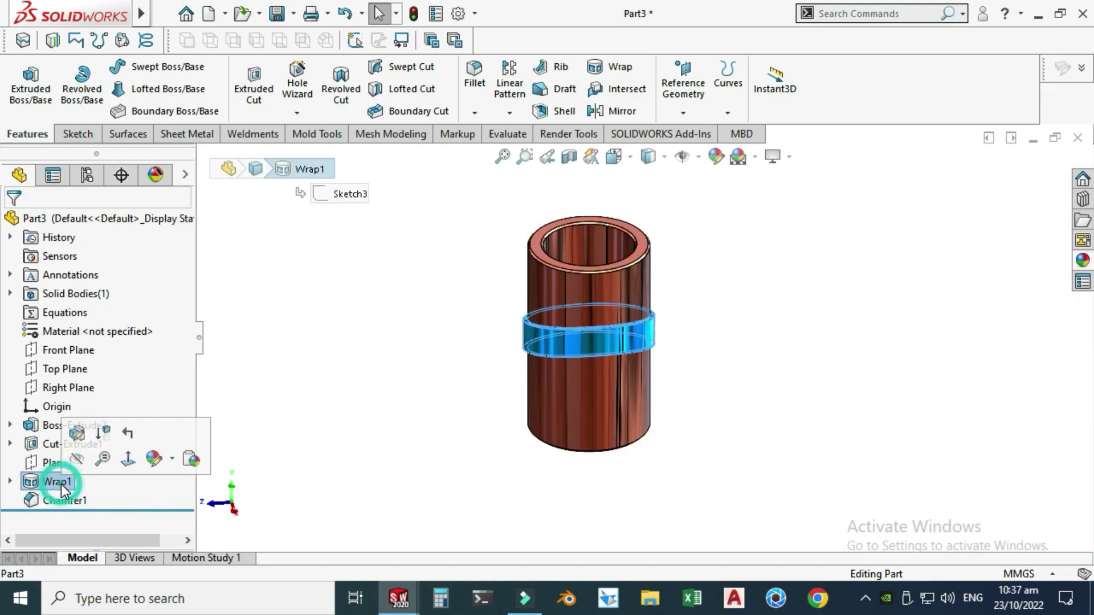
left_click(1085, 263)
scroll(953, 239, "down", 2)
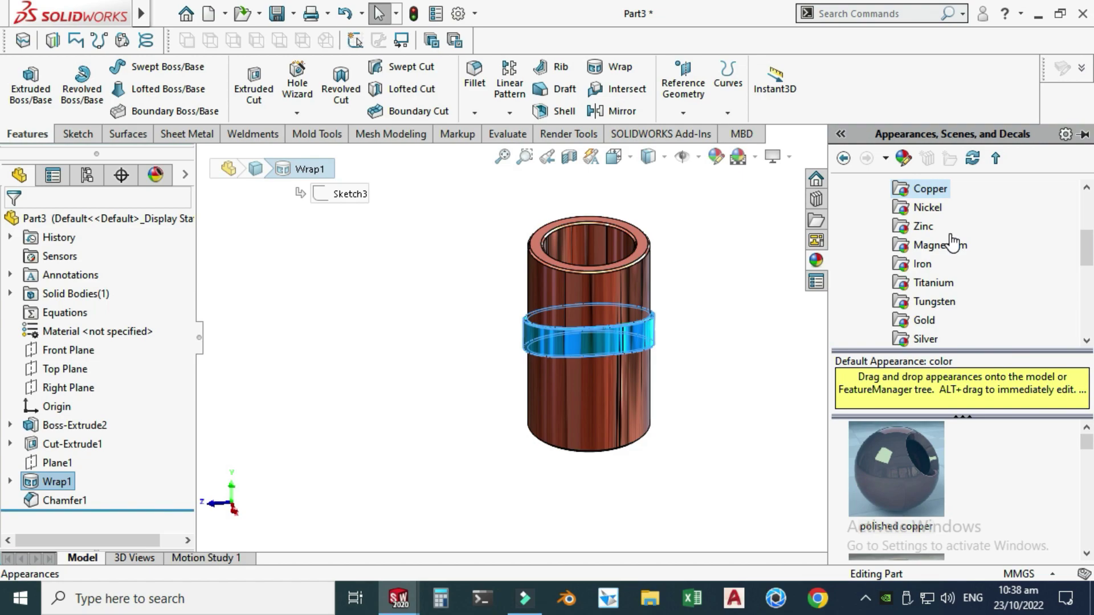
scroll(948, 288, "down", 1)
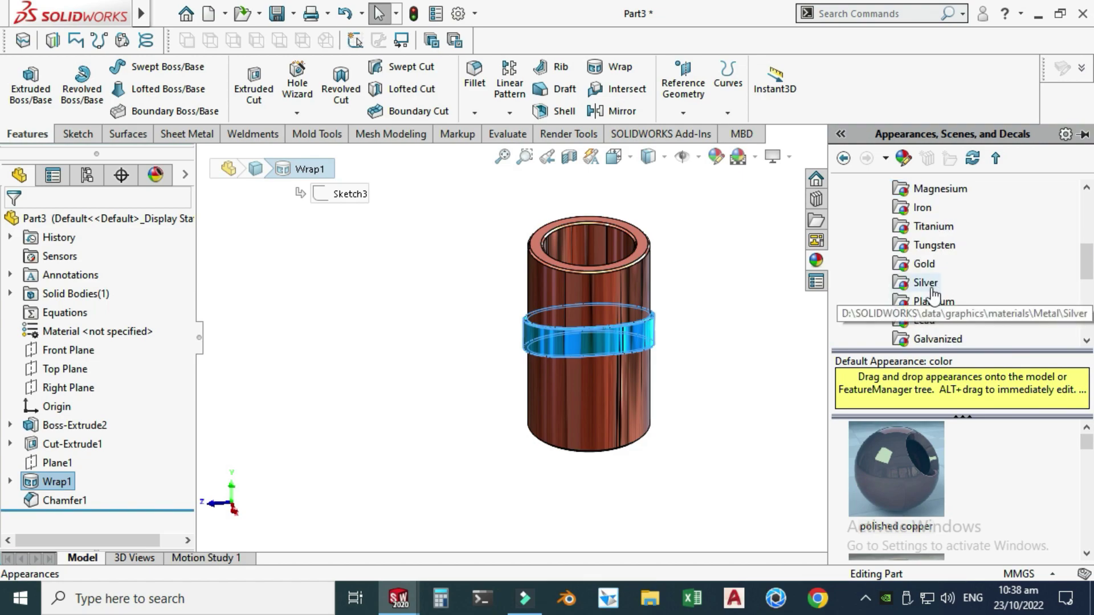
left_click(926, 264)
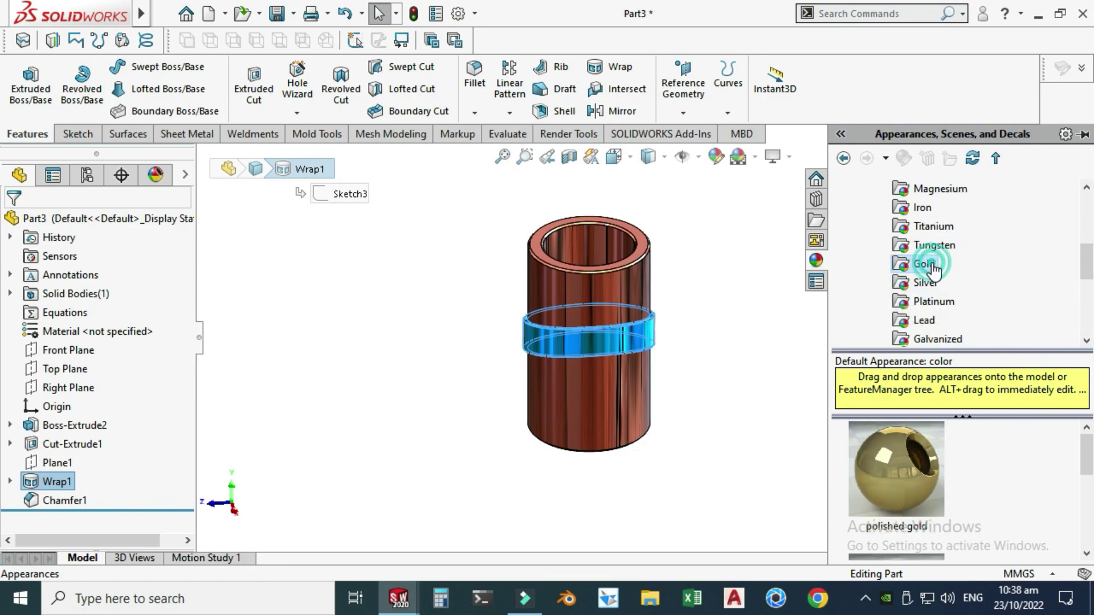
double_click(892, 462)
left_click(730, 285)
right_click(741, 233)
left_click(788, 310)
left_click_drag(812, 295, 561, 310)
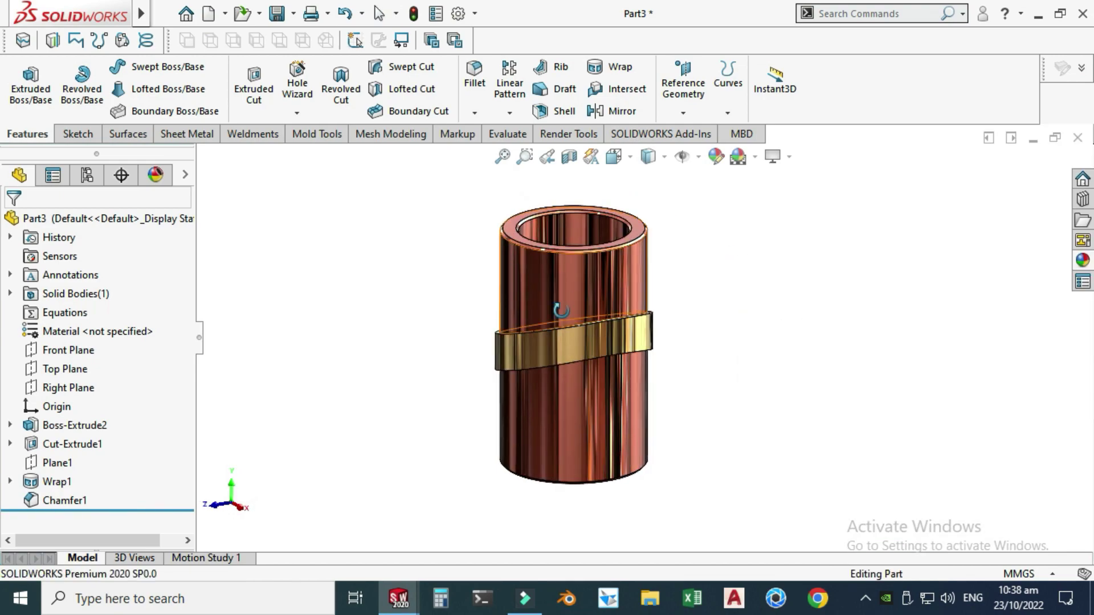
left_click_drag(728, 279, 650, 281)
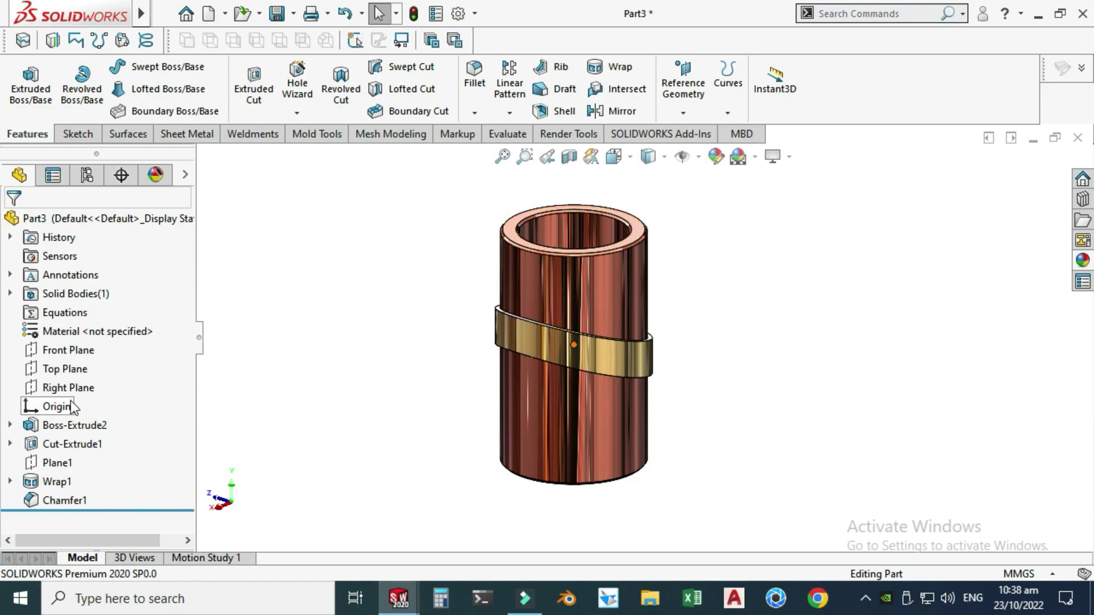
Step: Edit the cylinder's base sketch, set its circle diameter to 80 mm and rebuild the model
left_click(10, 425)
left_click(63, 444)
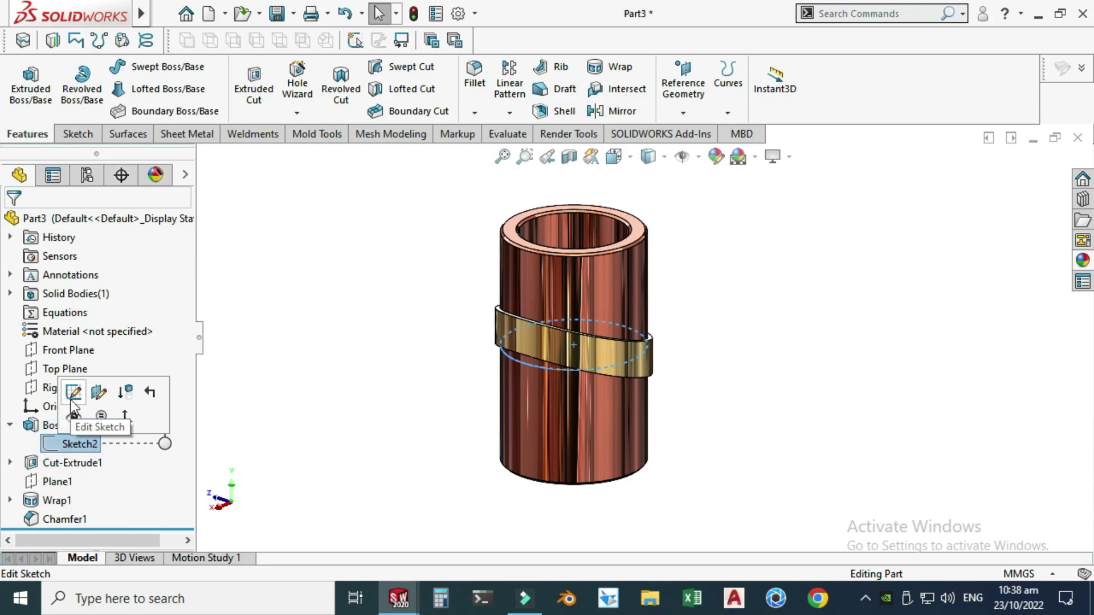
left_click(72, 396)
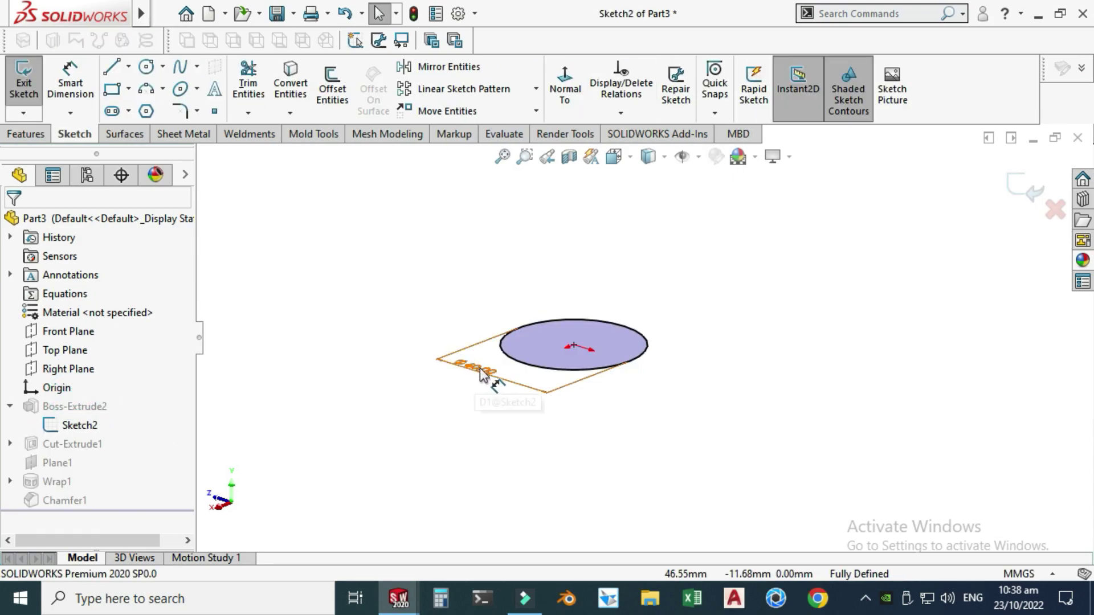
left_click(479, 369)
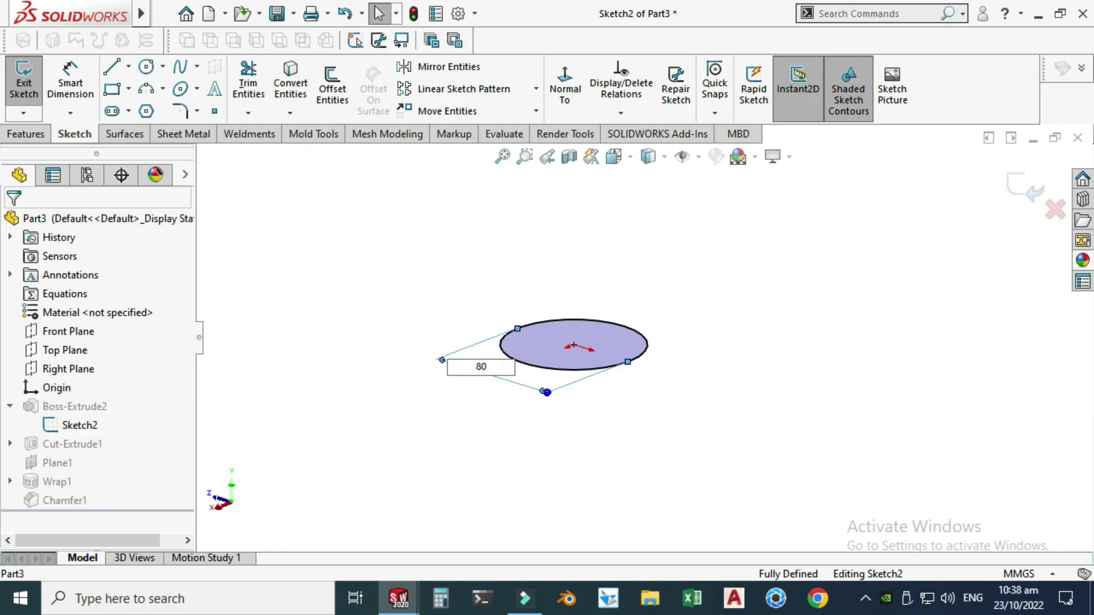
type("80")
key("Return")
left_click(1016, 184)
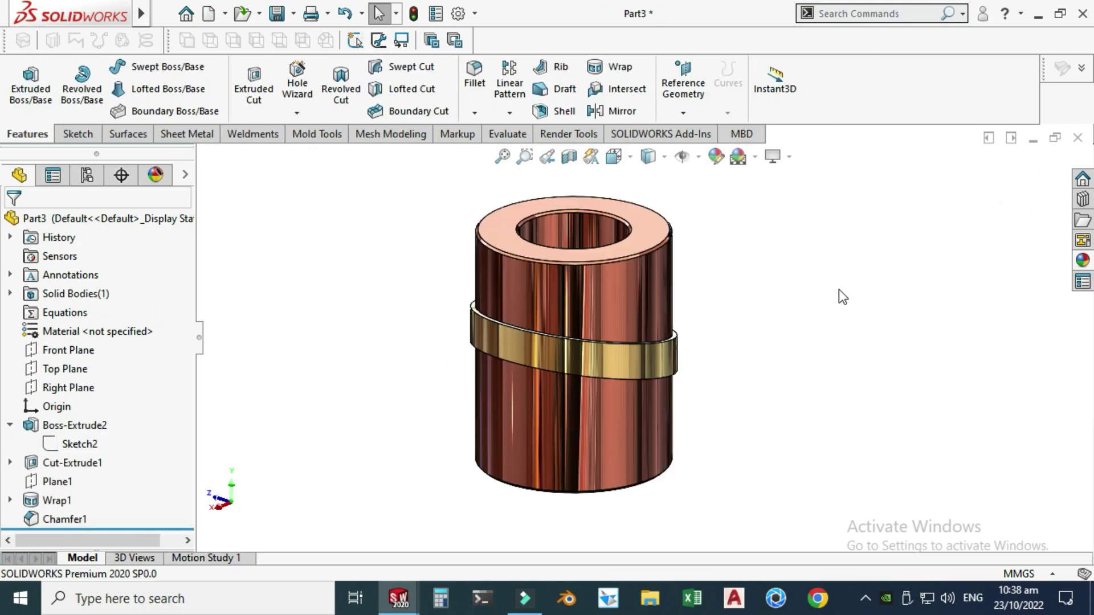
right_click(869, 221)
left_click(908, 288)
left_click_drag(691, 249, 534, 330)
left_click_drag(475, 365, 521, 359)
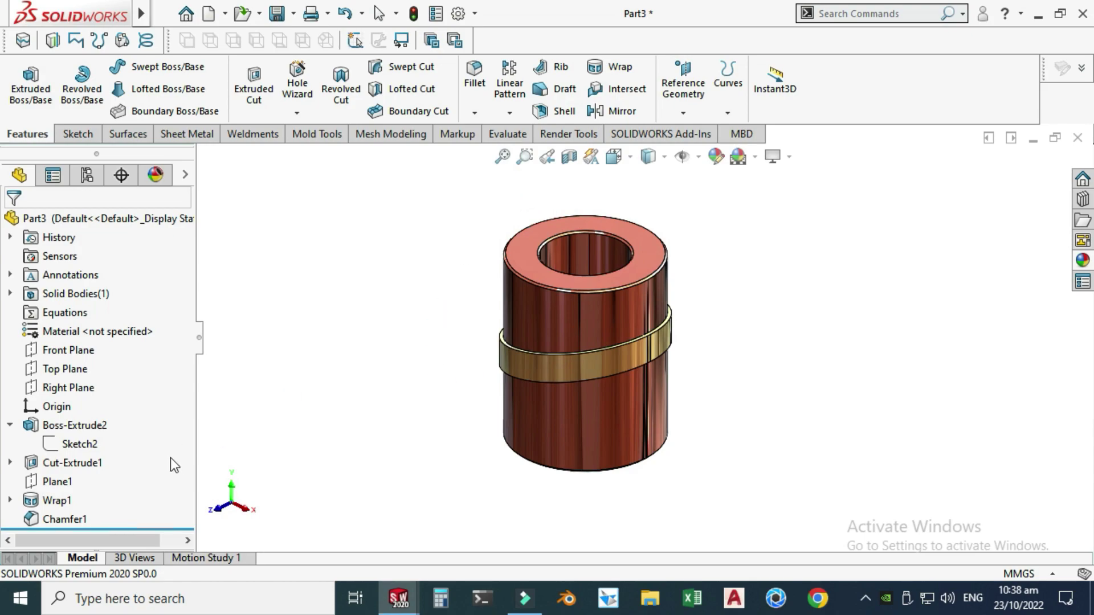
Step: Open the wrap feature's sketch to examine the spline band's length dimension, and exit the sketch
left_click(10, 500)
left_click(85, 519)
left_click(110, 466)
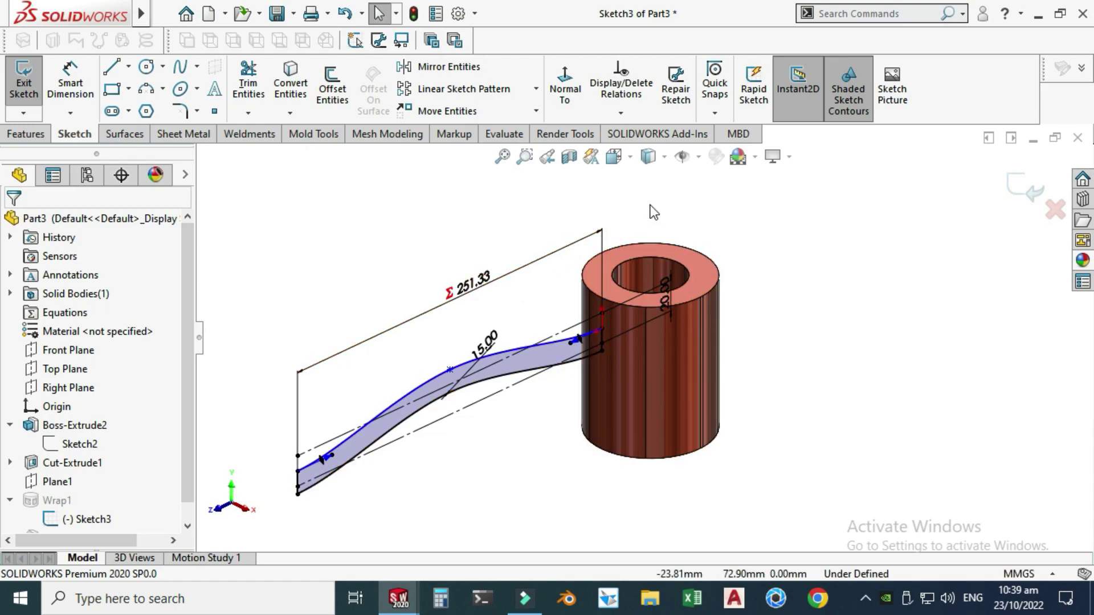
left_click(1013, 186)
right_click(781, 212)
left_click(818, 283)
left_click_drag(821, 286, 247, 458)
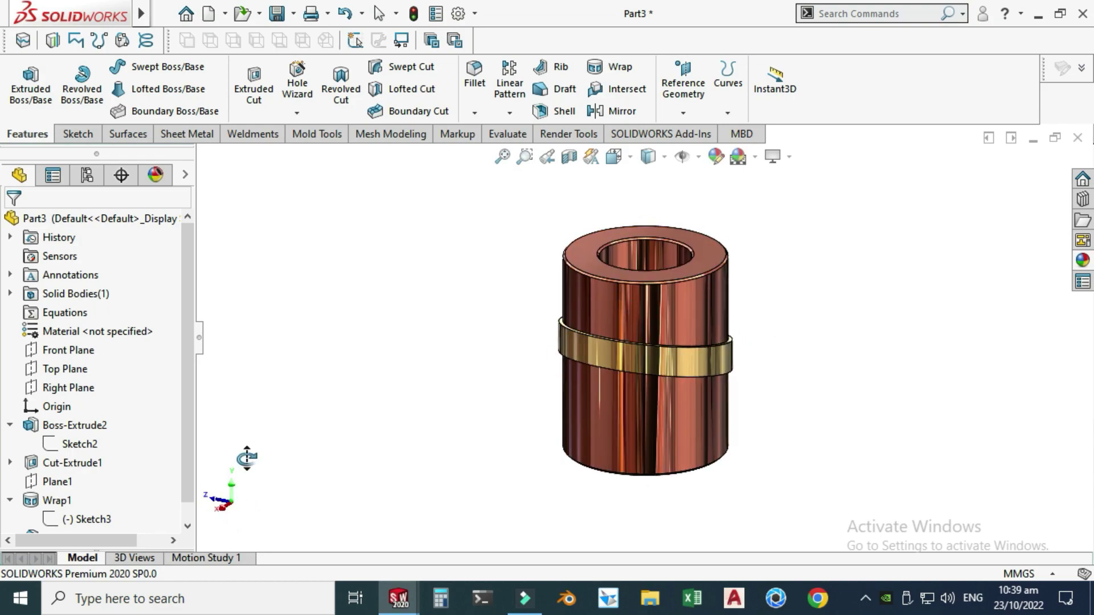
Step: Change the wrap feature's type to Deboss and view the band recessed into the cylinder
left_click(54, 501)
left_click(74, 449)
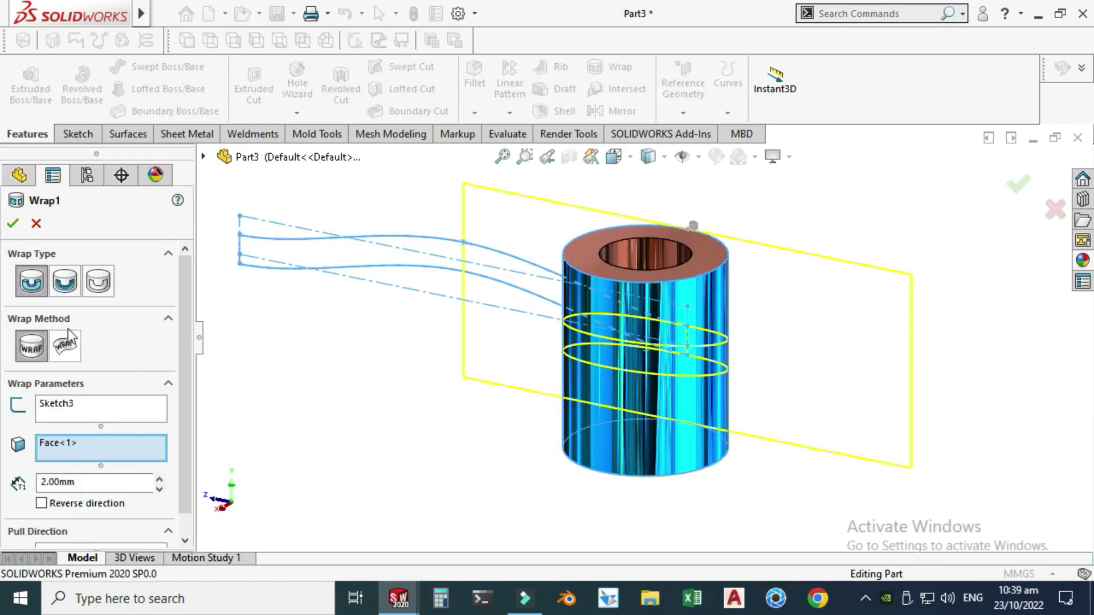
left_click(63, 285)
left_click(11, 224)
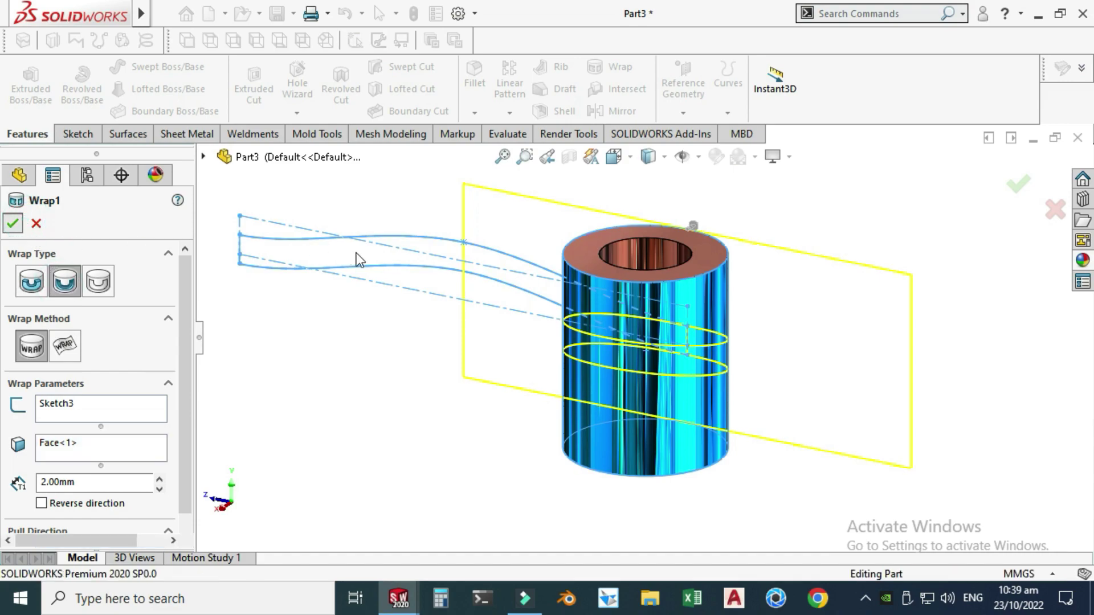
right_click(413, 212)
left_click(428, 280)
left_click_drag(429, 281, 472, 341)
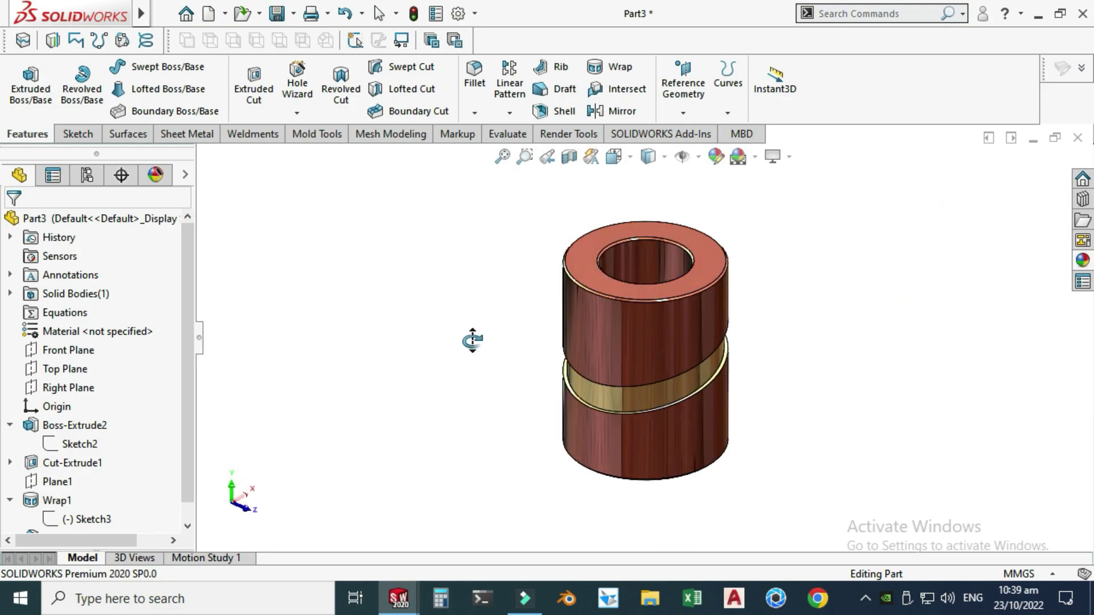
Step: Change the wrap feature's type to Scribe and view the band around the cylinder
left_click(33, 501)
left_click(39, 447)
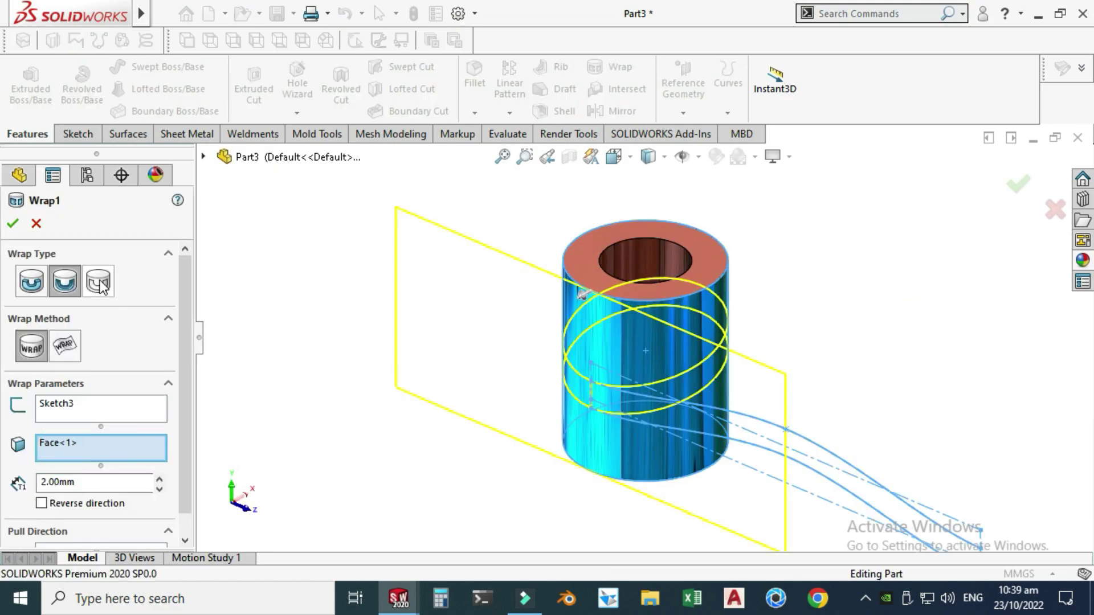
left_click(99, 282)
left_click(12, 224)
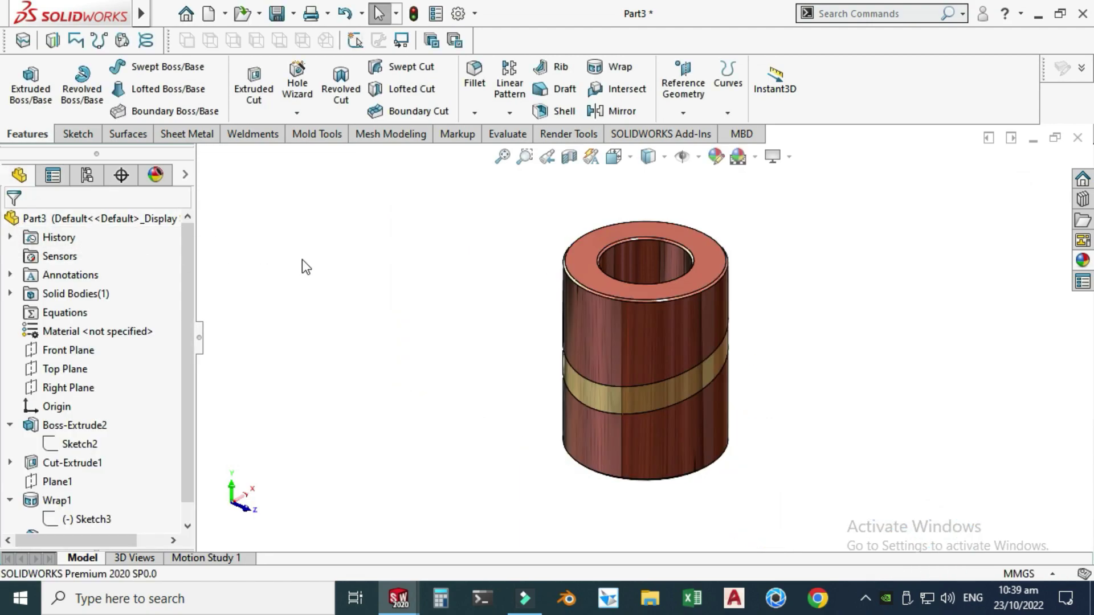
right_click(318, 251)
left_click(376, 325)
left_click_drag(366, 286, 587, 279)
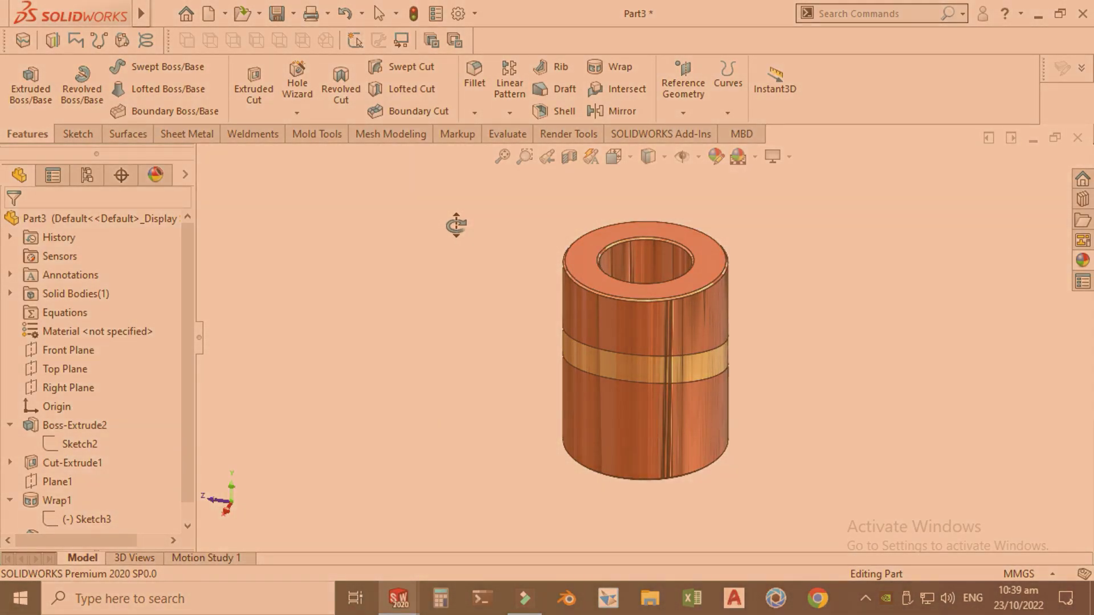